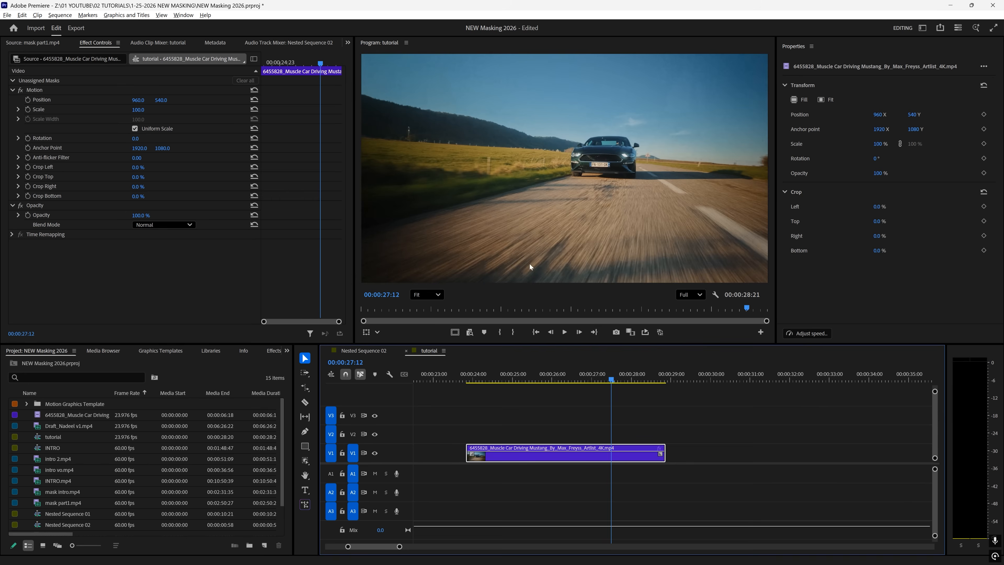
# - Focus the car clip's effect settings and switch the mask tool to Rectangle Mask Tool
pyautogui.click(47, 205)
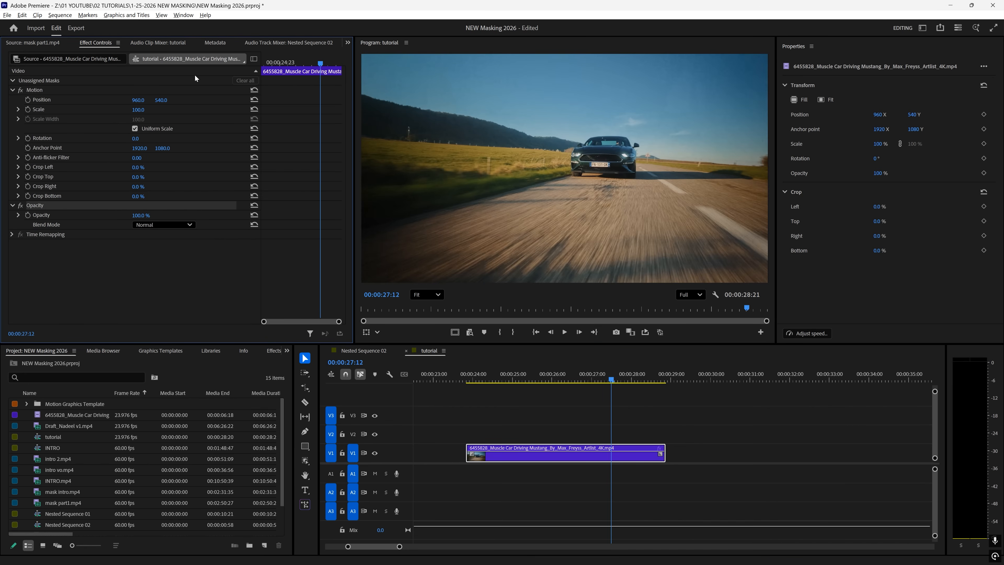
pyautogui.click(180, 17)
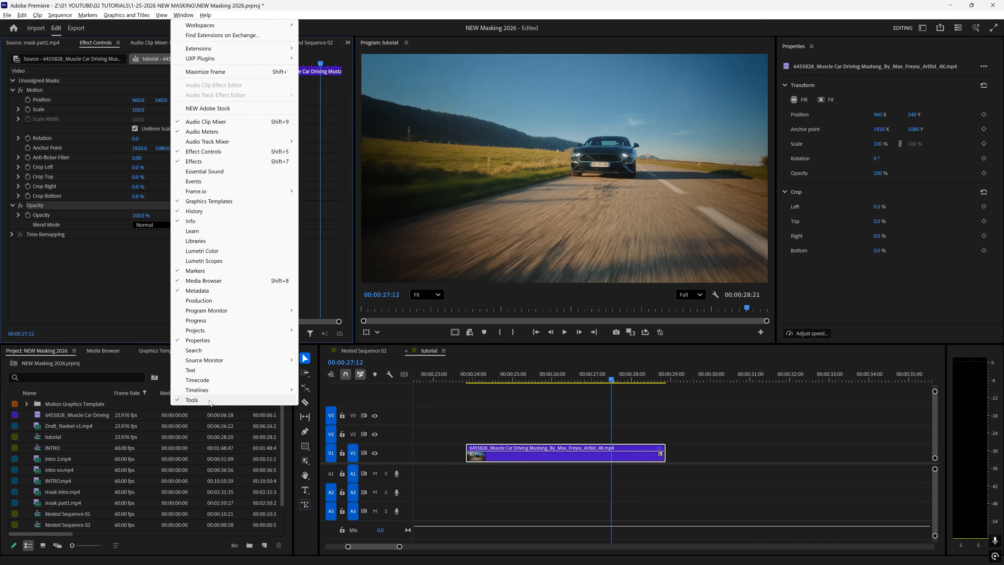
pyautogui.click(429, 446)
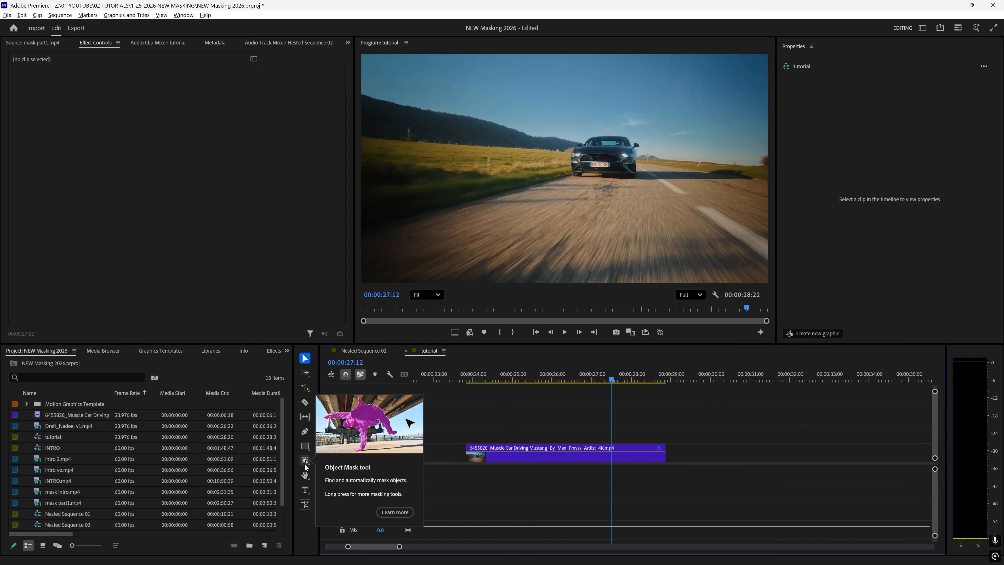
pyautogui.click(306, 461)
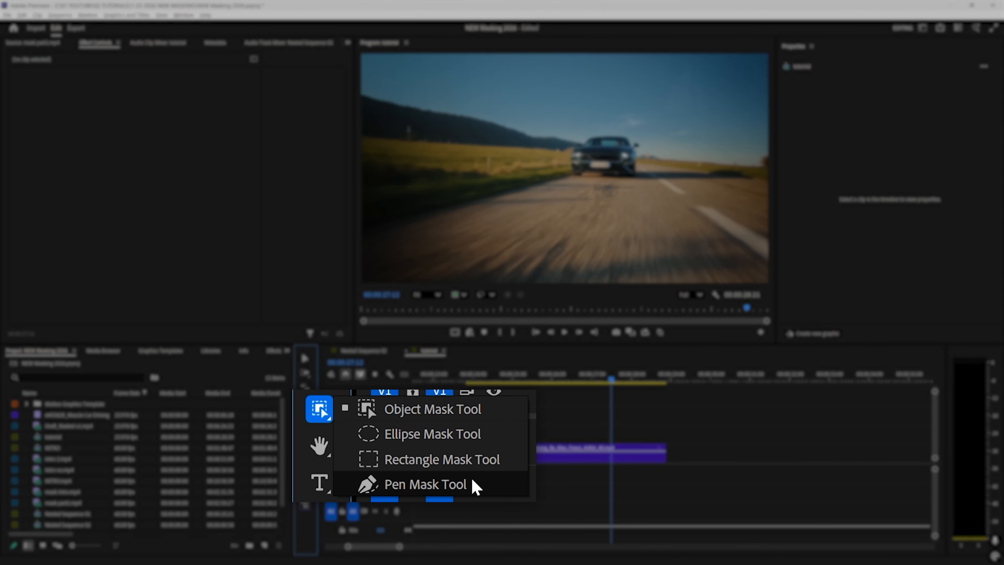
pyautogui.click(442, 459)
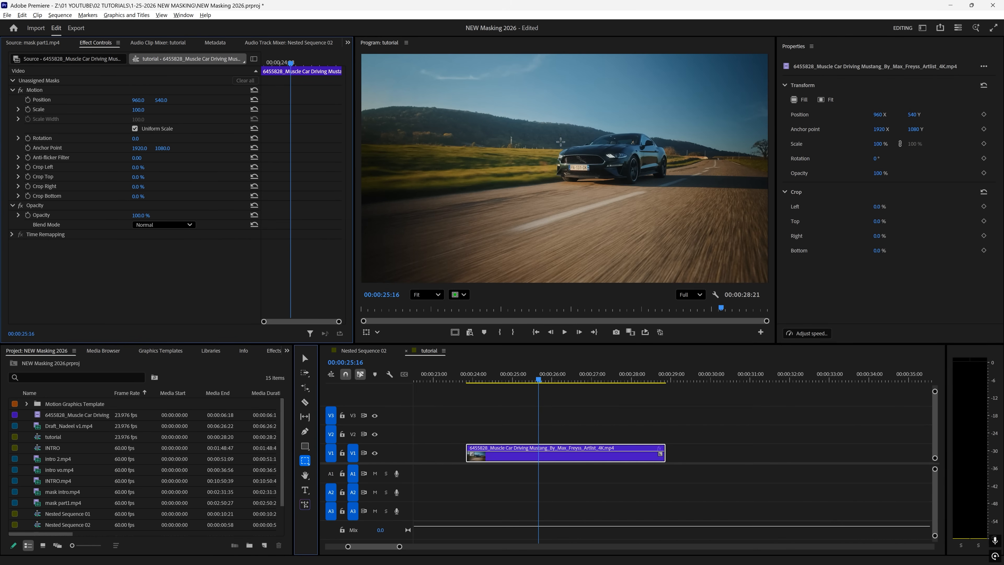
pyautogui.moveTo(553, 131)
pyautogui.mouseDown()
pyautogui.moveTo(604, 149)
pyautogui.moveTo(653, 192)
pyautogui.mouseUp()
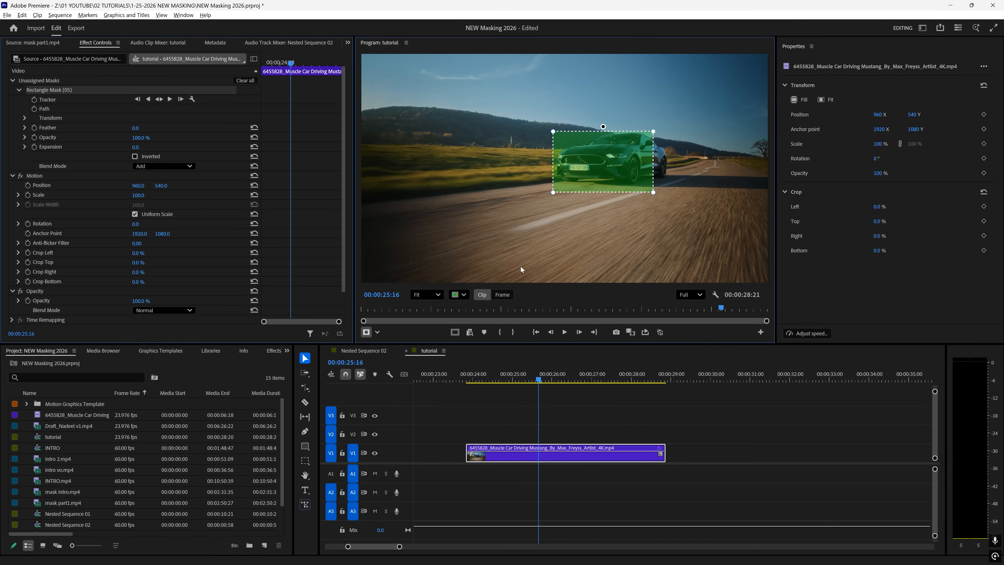
pyautogui.click(463, 296)
pyautogui.click(476, 321)
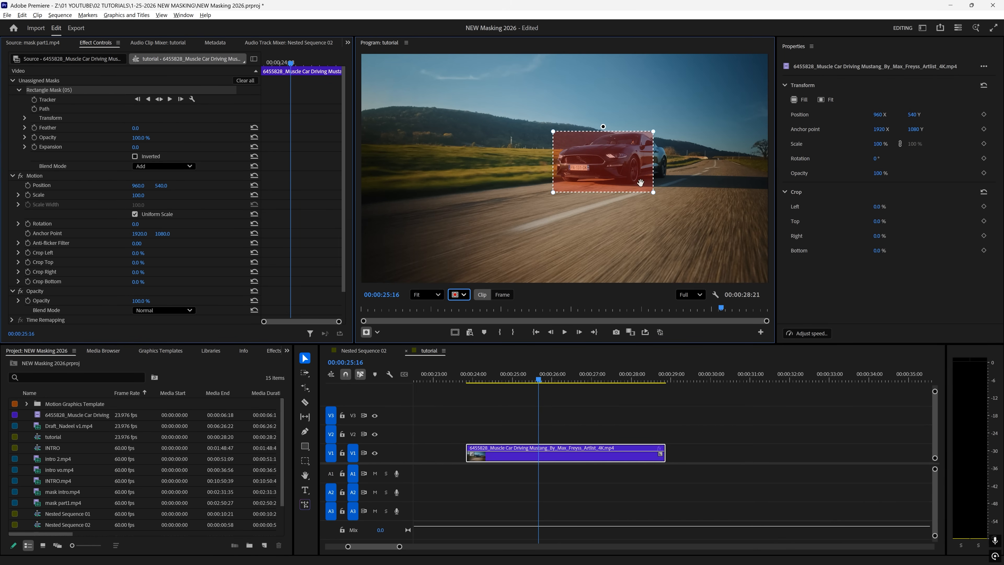
pyautogui.click(459, 295)
pyautogui.click(478, 331)
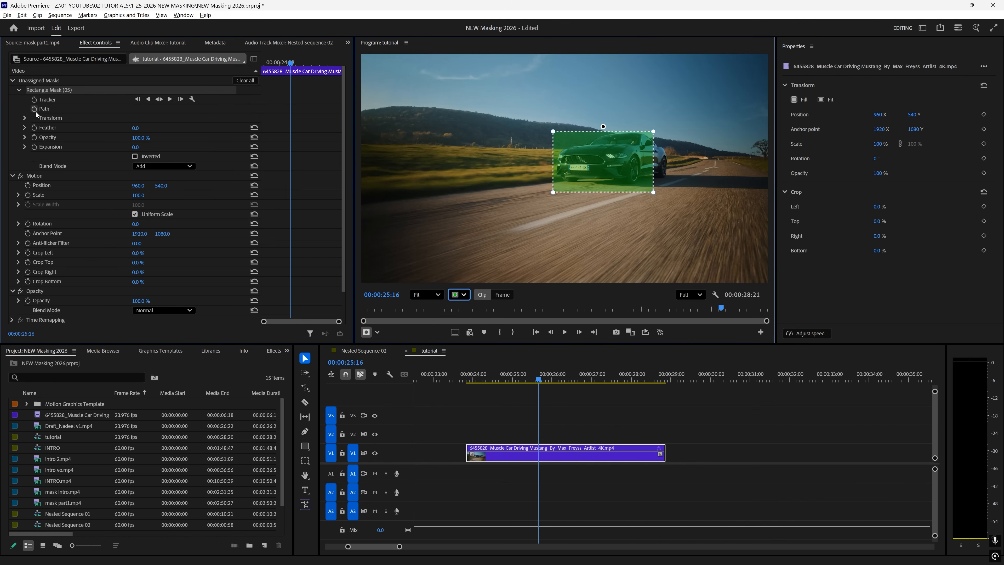
pyautogui.click(24, 118)
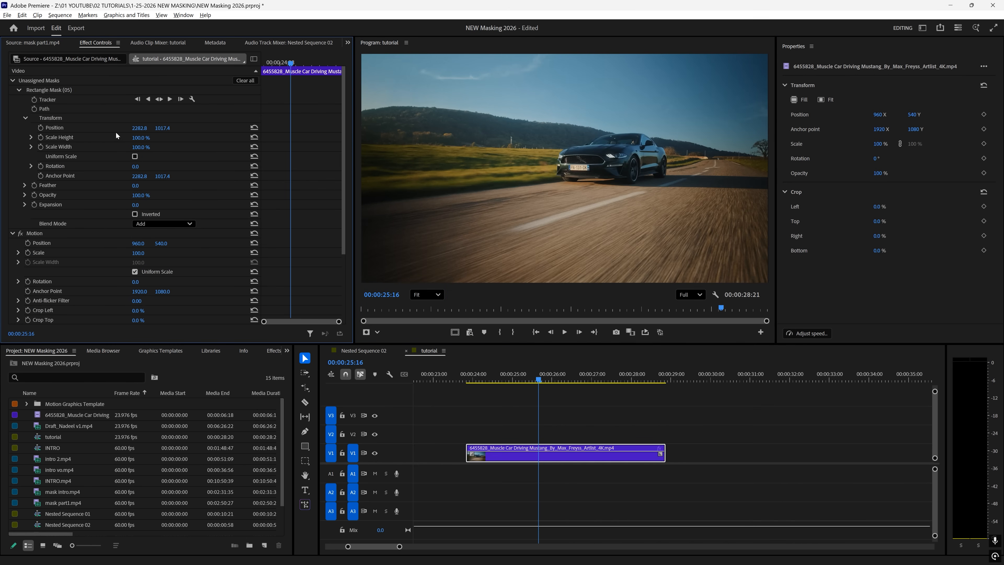
pyautogui.click(78, 119)
pyautogui.click(64, 90)
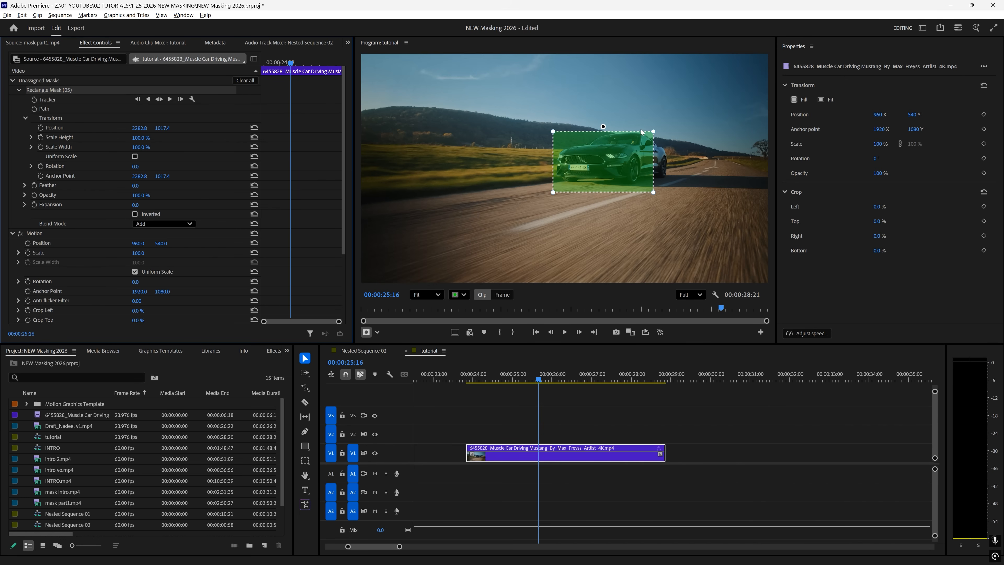
pyautogui.moveTo(603, 125); pyautogui.dragTo(593, 163)
pyautogui.moveTo(553, 131); pyautogui.dragTo(564, 161)
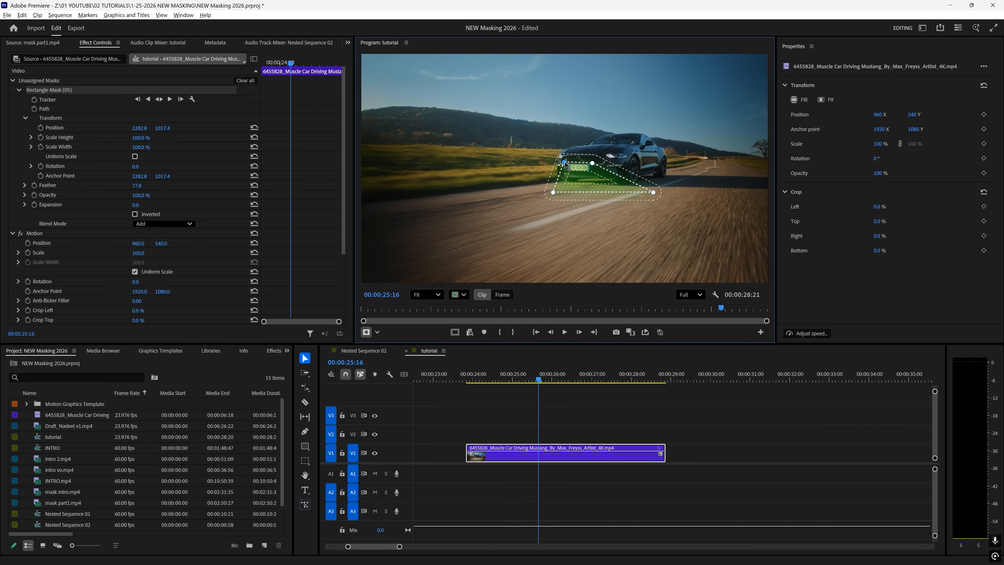
pyautogui.click(499, 193)
pyautogui.scroll(10, 577, 166)
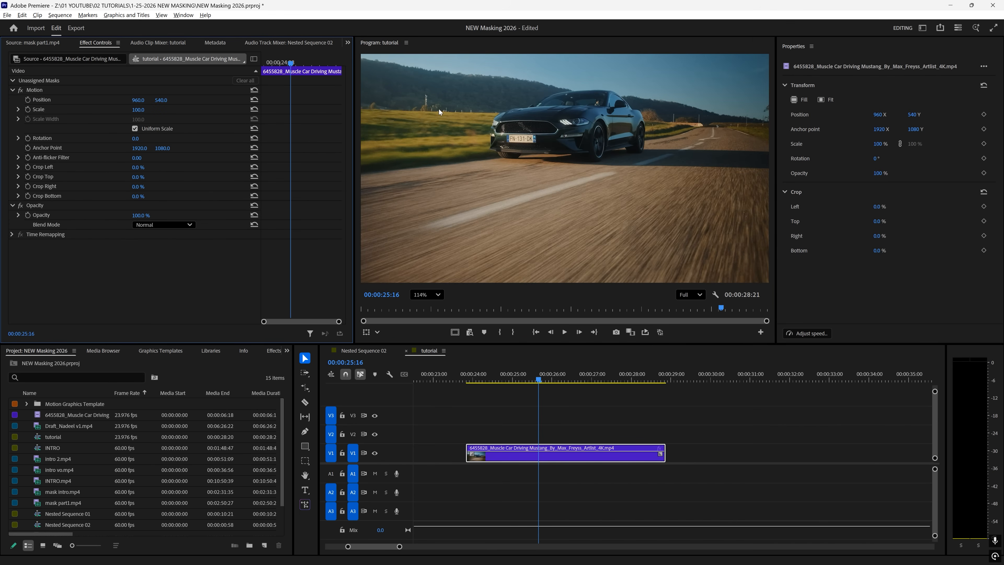
# - At 00:00:26:06, outline the licence plate with a pen mask and track it both directions
pyautogui.scroll(1, 450, 99)
pyautogui.moveTo(546, 378); pyautogui.dragTo(562, 379)
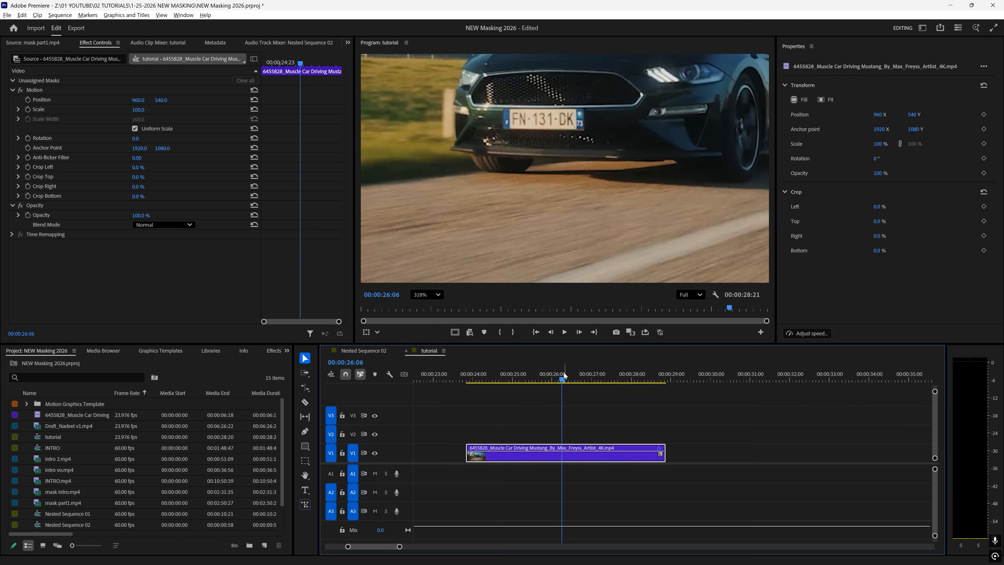
pyautogui.click(305, 464)
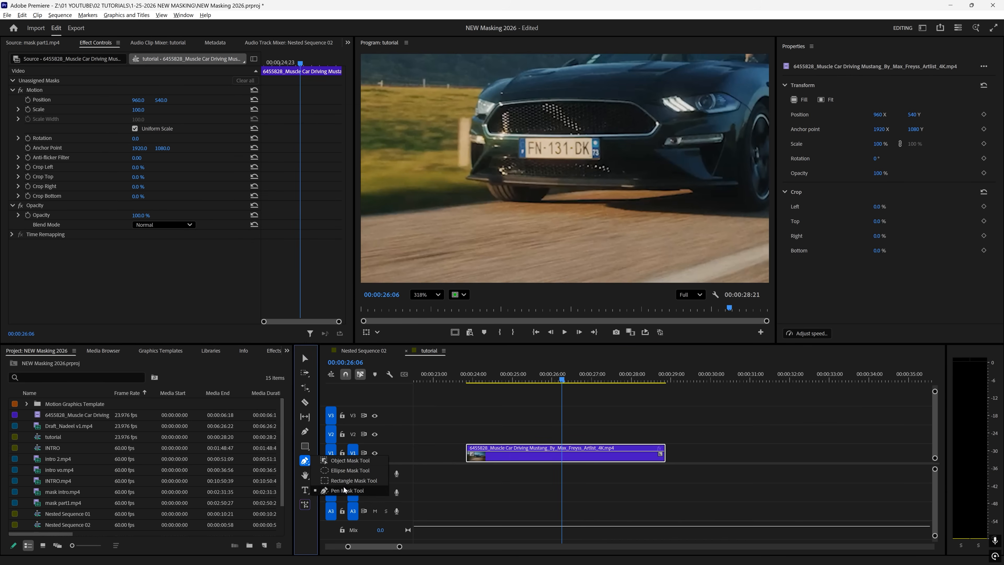
pyautogui.click(347, 490)
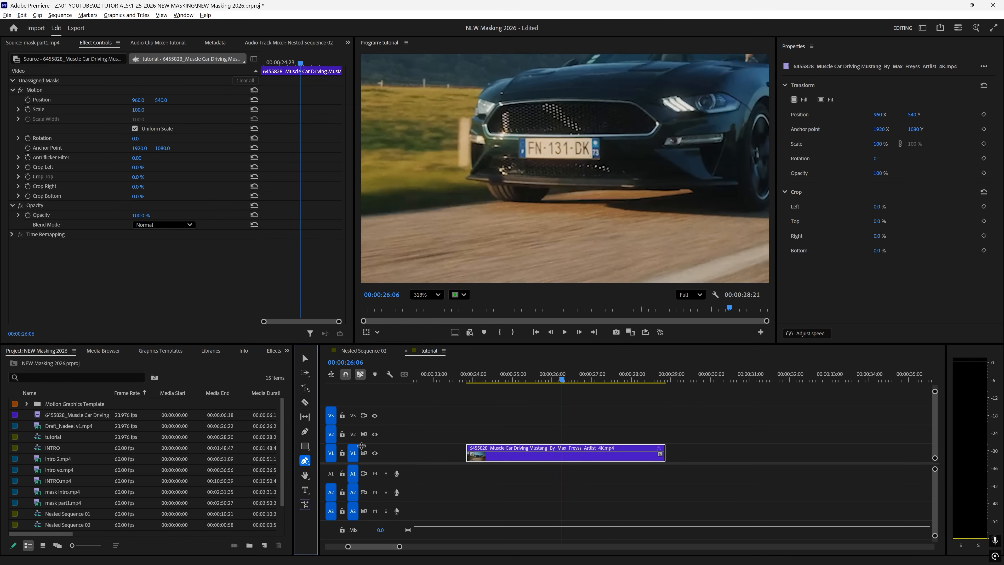
pyautogui.click(601, 160)
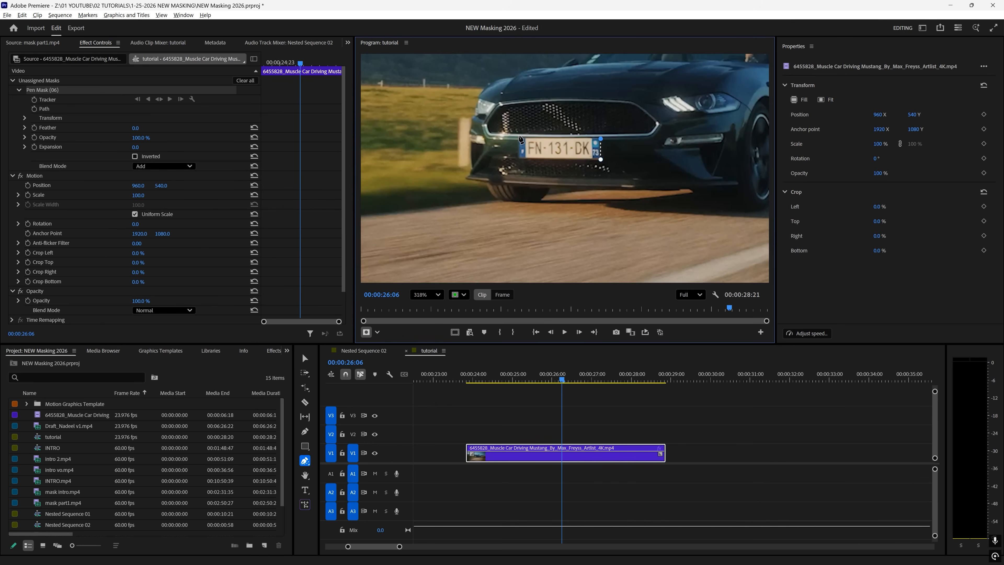
pyautogui.click(520, 138)
pyautogui.click(519, 158)
pyautogui.press('v')
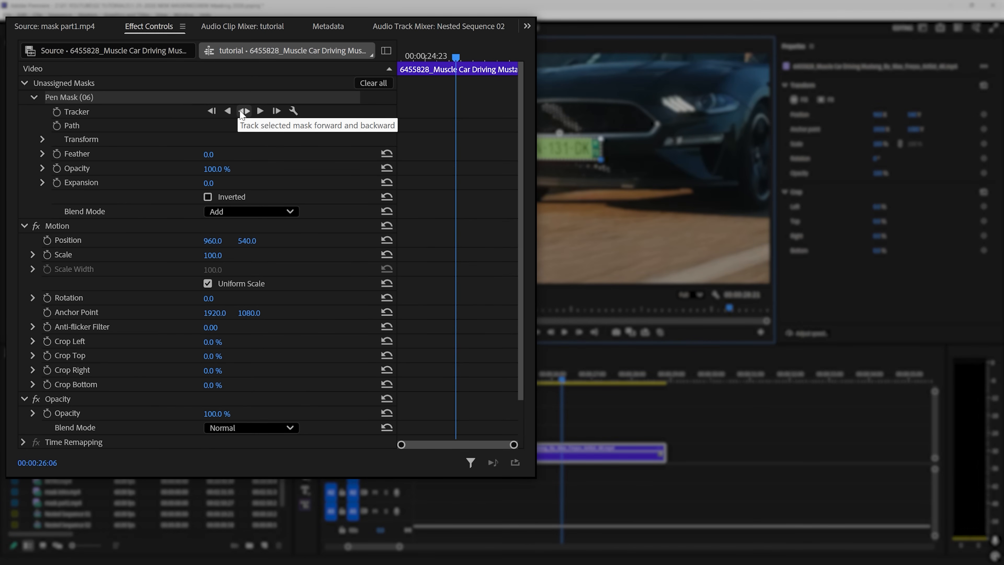
pyautogui.click(242, 111)
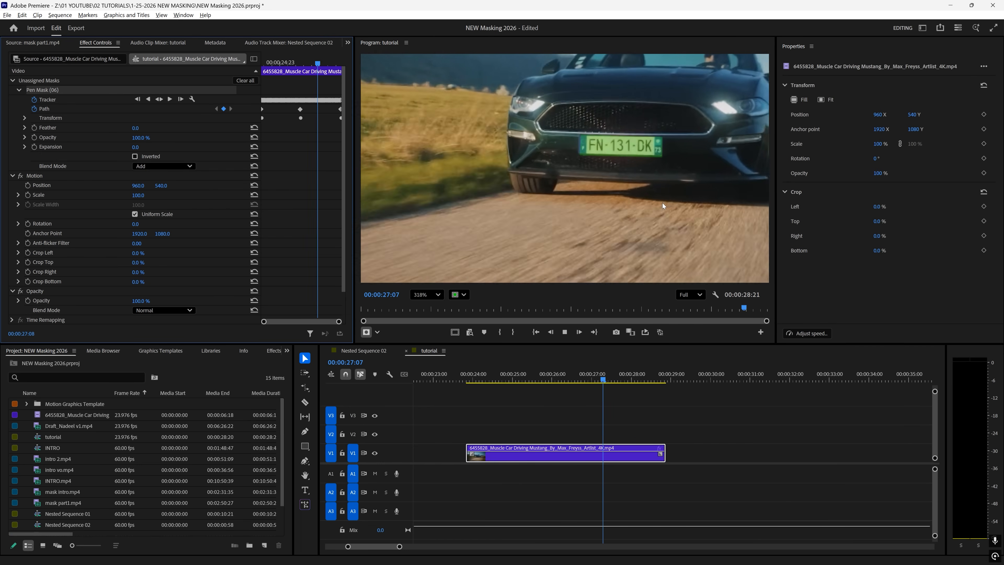
# - At 00:00:26:15, set the plate mask's feather to 31, then return it to 0
pyautogui.moveTo(556, 375); pyautogui.dragTo(577, 373)
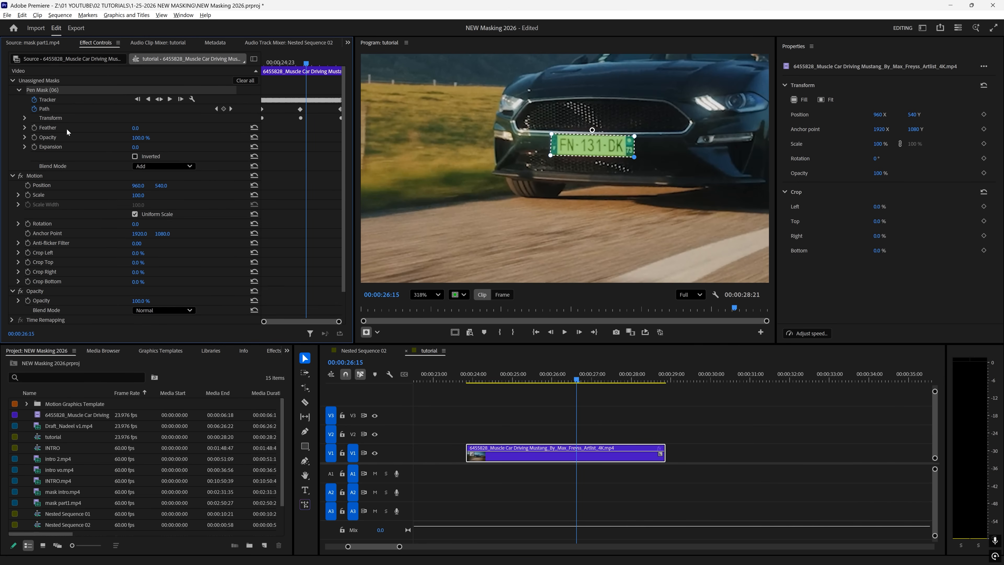
pyautogui.click(135, 128)
pyautogui.write('31')
pyautogui.press('Return')
pyautogui.moveTo(158, 128); pyautogui.dragTo(145, 128)
# - Rename the pen mask to BLUR and filter the Effects panel for Gaussian Blur
pyautogui.rightClick(55, 91)
pyautogui.click(50, 91)
pyautogui.rightClick(37, 91)
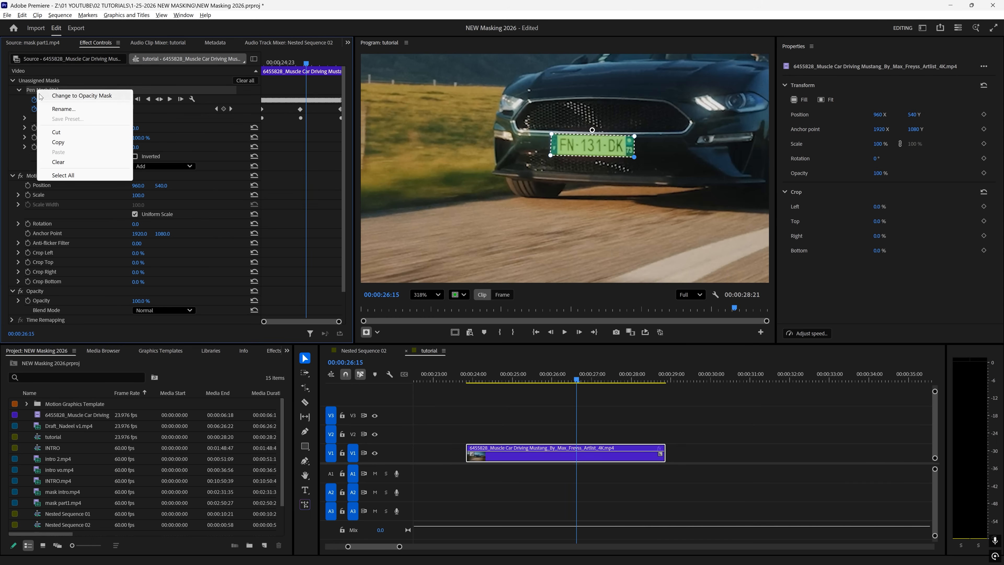
pyautogui.click(75, 109)
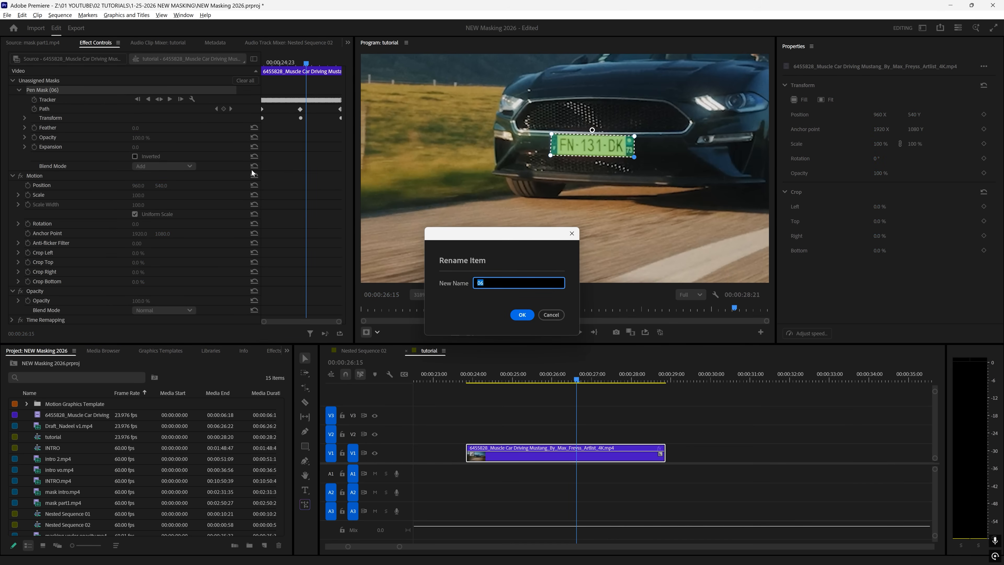
pyautogui.write('BLUR')
pyautogui.press('Return')
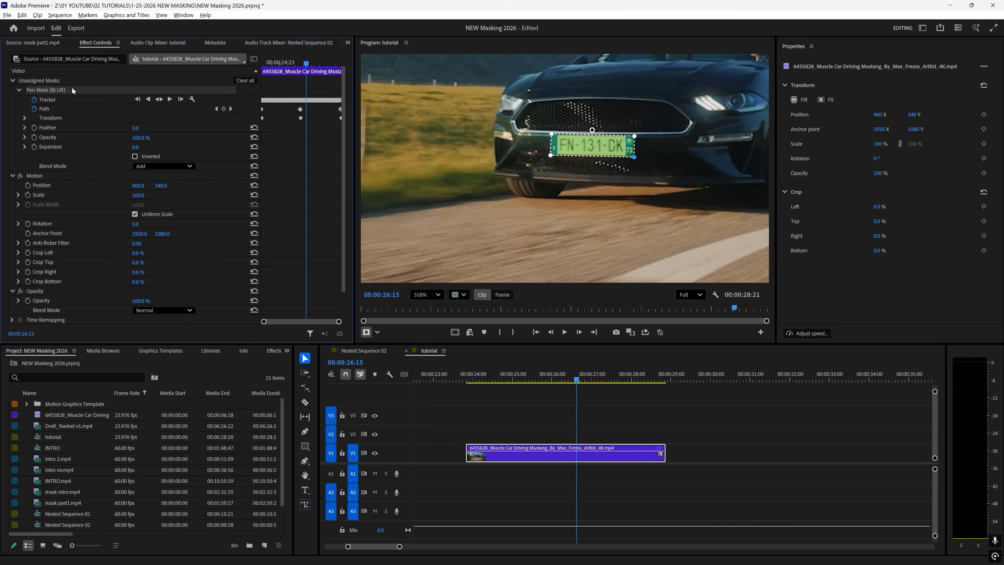
pyautogui.click(273, 351)
pyautogui.click(60, 365)
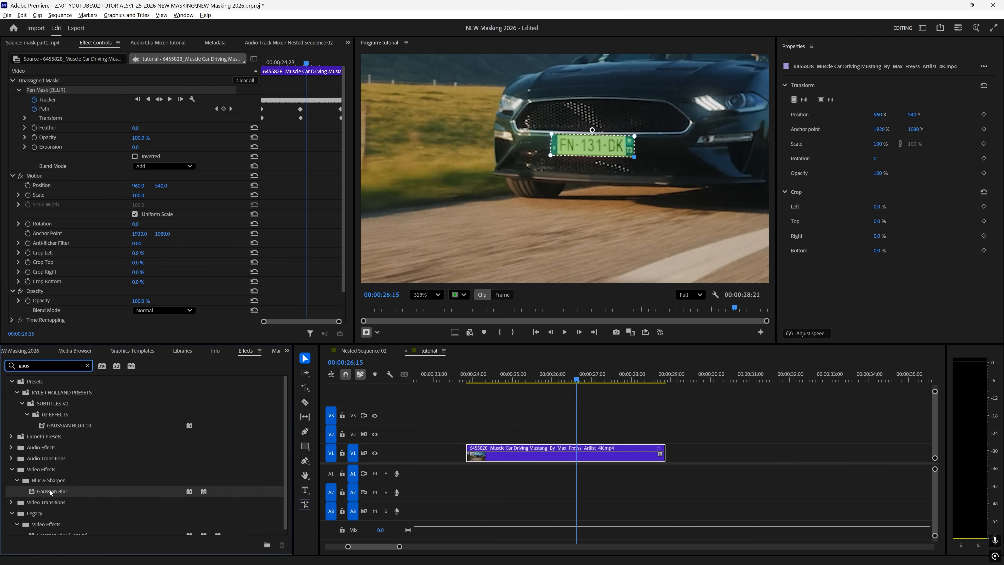
# - Apply Gaussian Blur to the car clip and return to around 00:00:25:18
pyautogui.moveTo(52, 492); pyautogui.dragTo(521, 451)
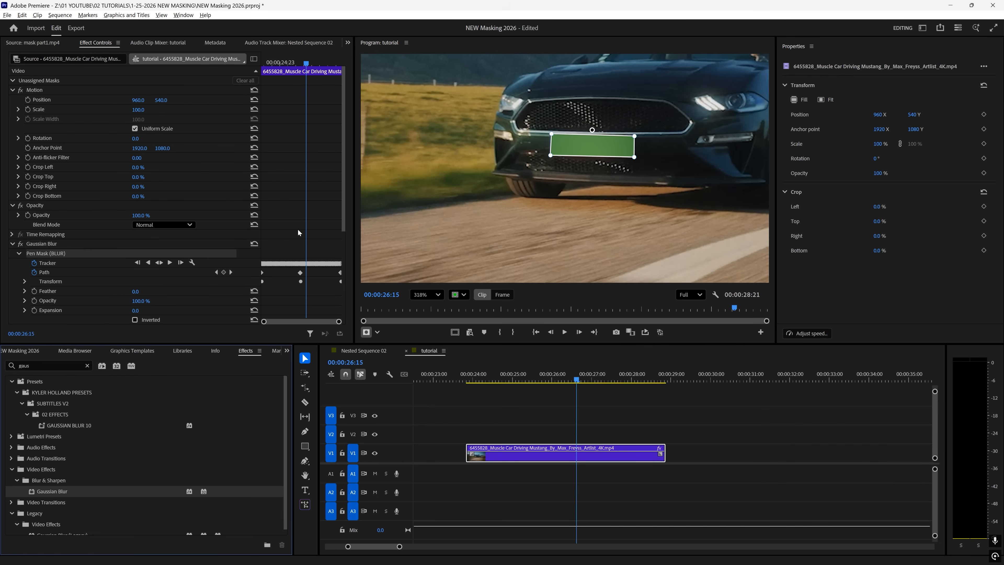
pyautogui.scroll(-3, 298, 230)
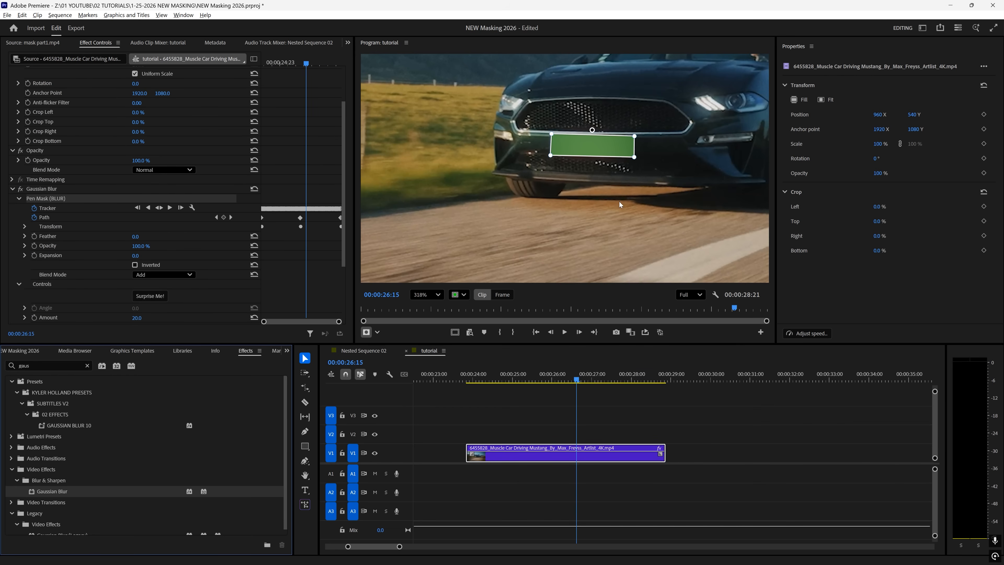
pyautogui.click(582, 405)
pyautogui.moveTo(575, 376)
pyautogui.mouseDown()
pyautogui.moveTo(528, 375)
pyautogui.moveTo(602, 370)
pyautogui.moveTo(578, 372)
pyautogui.mouseUp()
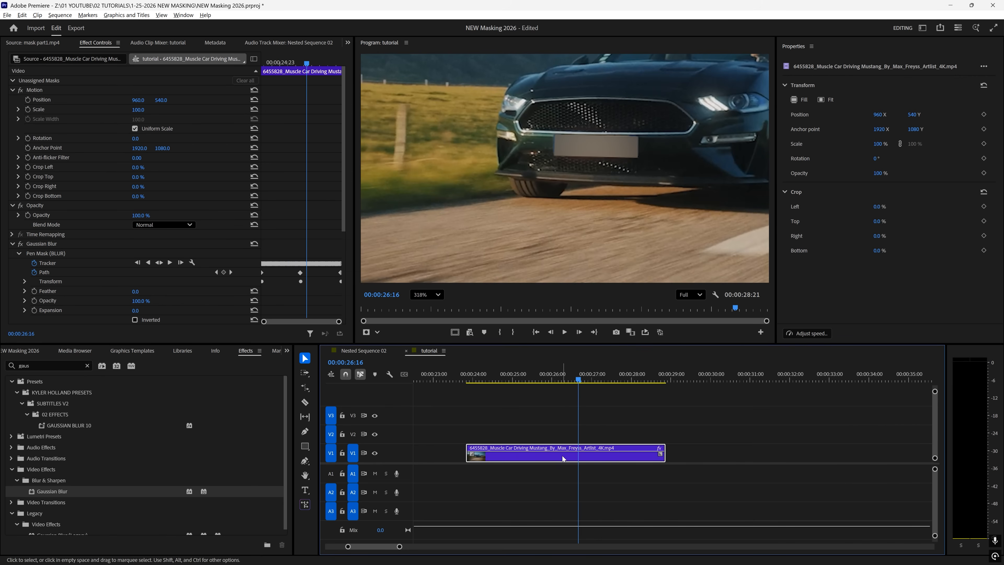
# - Set the Gaussian Blur's BLUR mask feather to 7
pyautogui.click(57, 244)
pyautogui.scroll(-2, 70, 242)
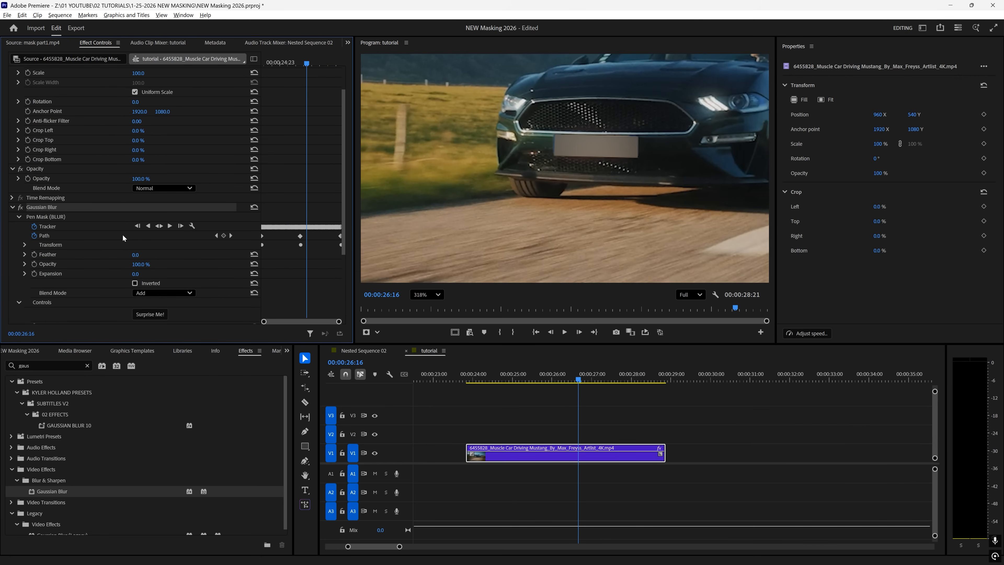
pyautogui.scroll(-1, 123, 236)
pyautogui.click(64, 198)
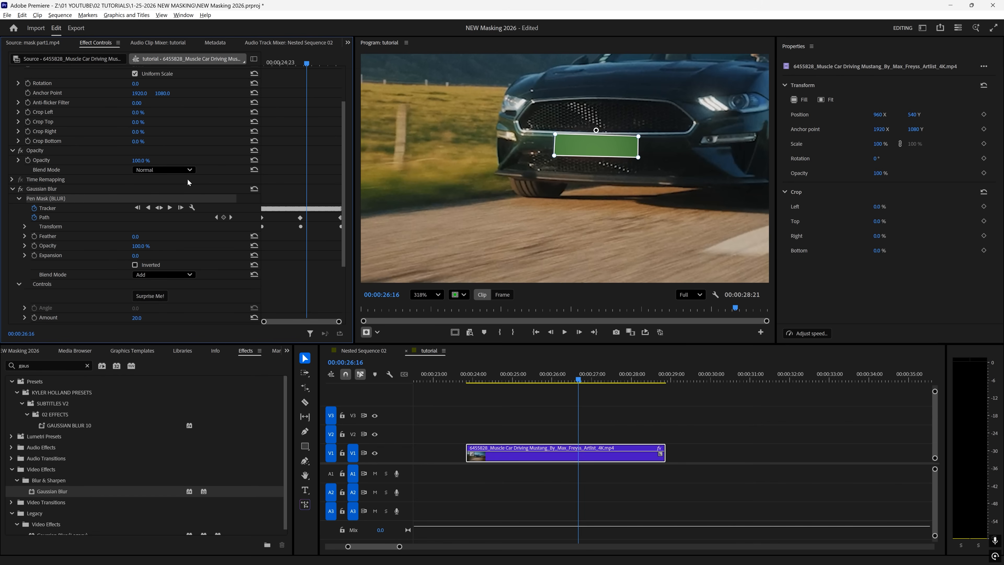
pyautogui.moveTo(135, 238); pyautogui.dragTo(145, 237)
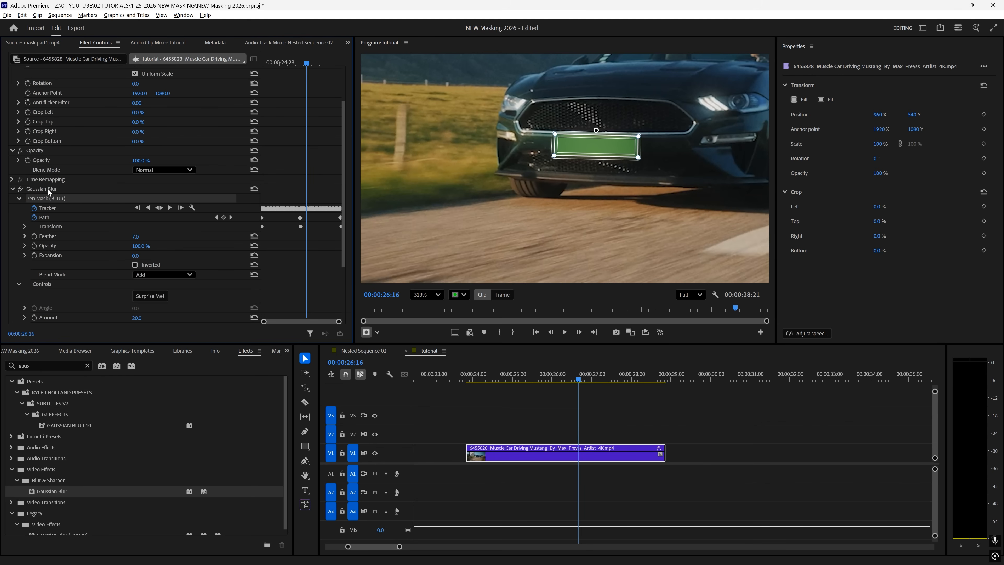
# - Hide the mask overlay and reselect the Gaussian Blur effect
pyautogui.click(465, 294)
pyautogui.click(477, 309)
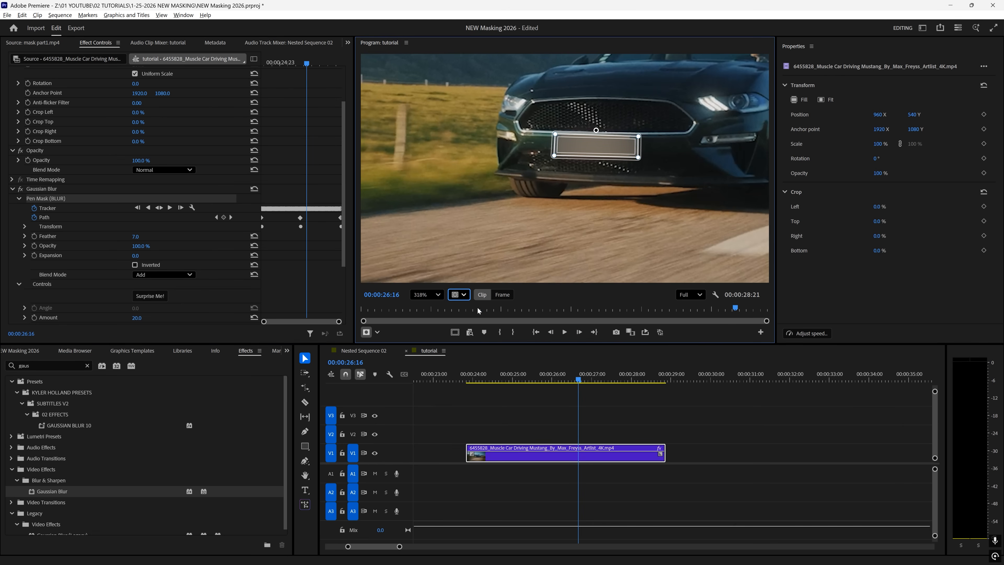
pyautogui.click(196, 198)
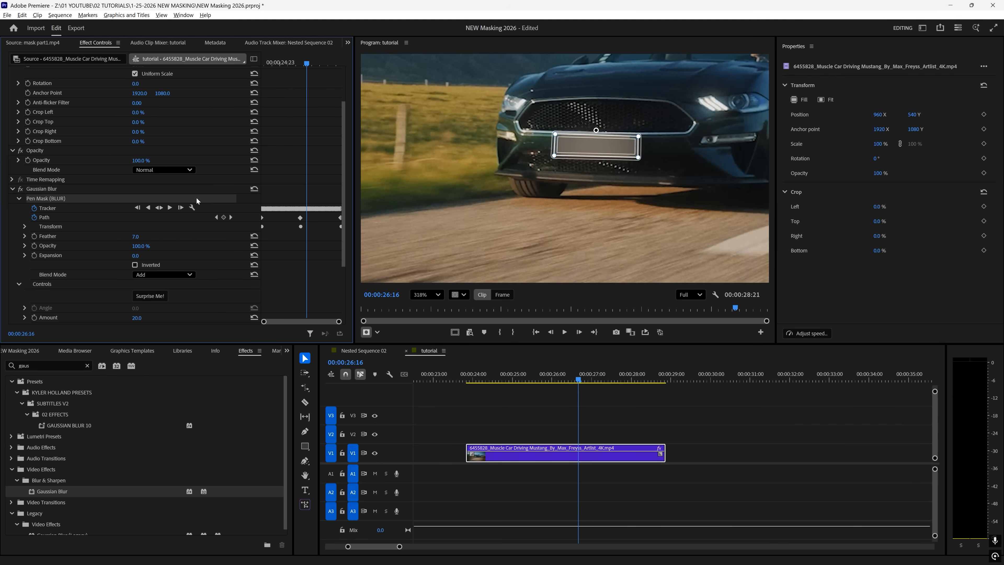
pyautogui.click(56, 191)
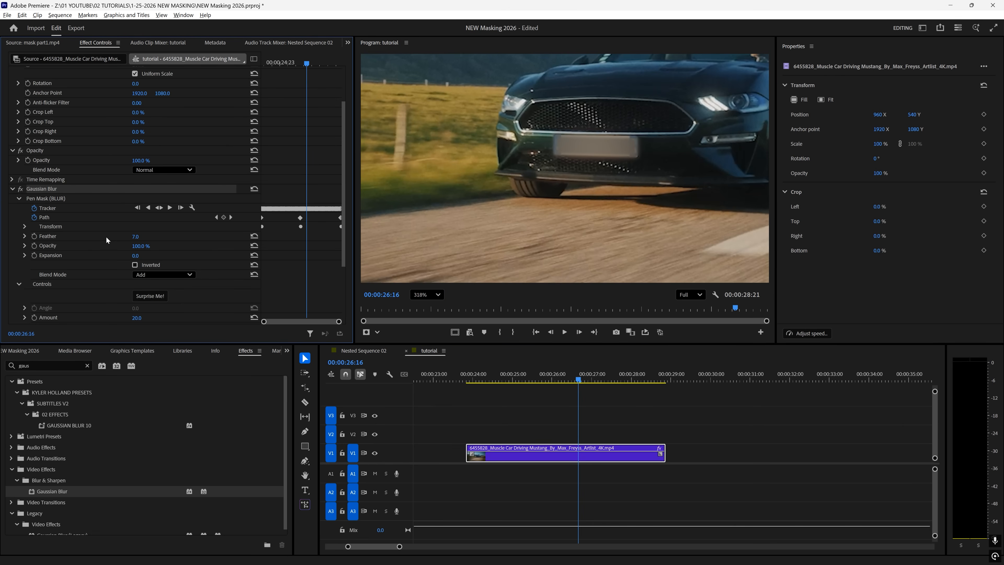
# - Set mask feather to 5, mask expansion to 1 and Gaussian Blur amount to 1.7
pyautogui.moveTo(135, 236); pyautogui.dragTo(135, 237)
pyautogui.moveTo(134, 257); pyautogui.dragTo(133, 256)
pyautogui.scroll(-4, 85, 264)
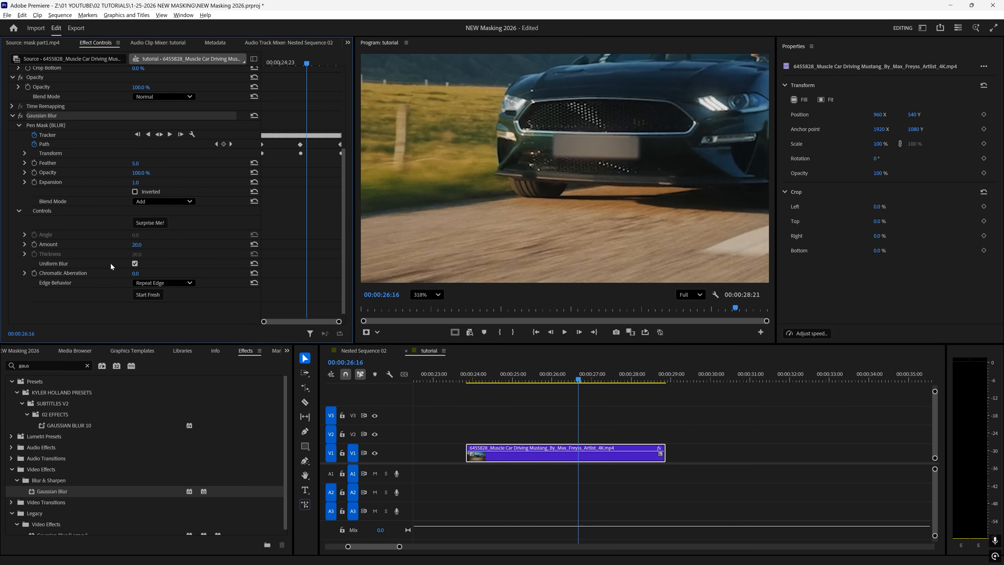
pyautogui.moveTo(137, 244); pyautogui.dragTo(129, 245)
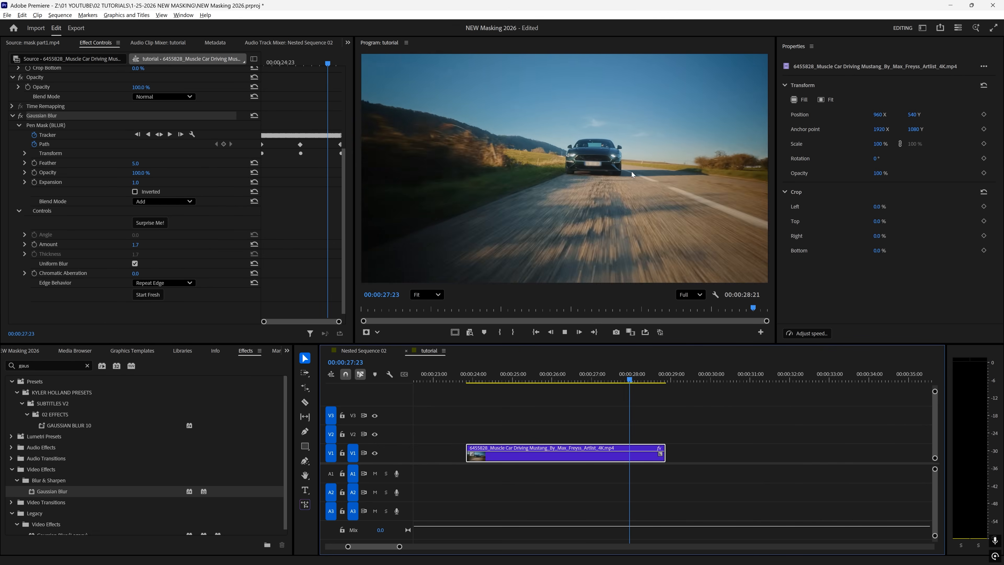
# - Replay the shot and drag the BLUR mask's top-right corner to fit the plate
pyautogui.click(589, 374)
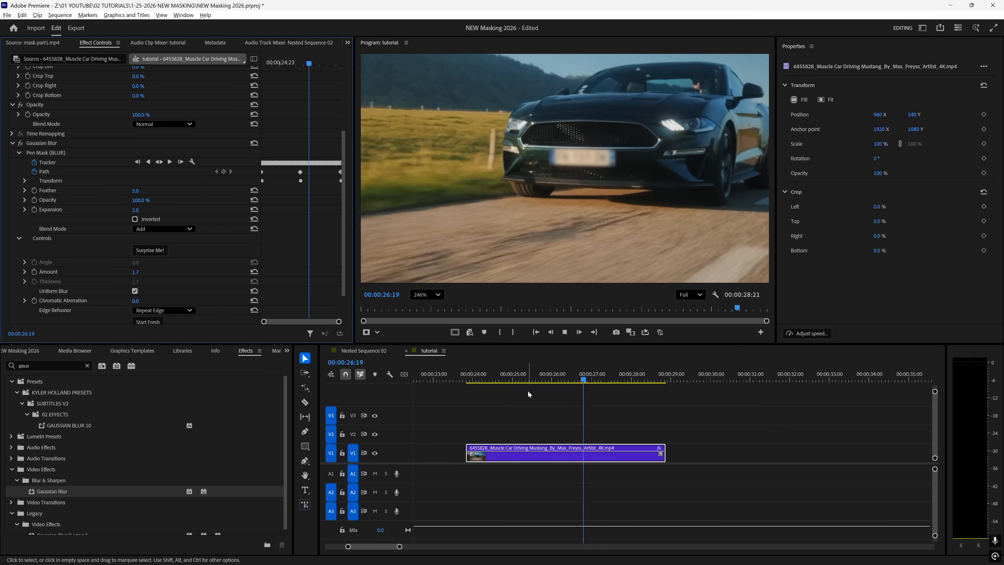
pyautogui.press('space')
pyautogui.click(56, 153)
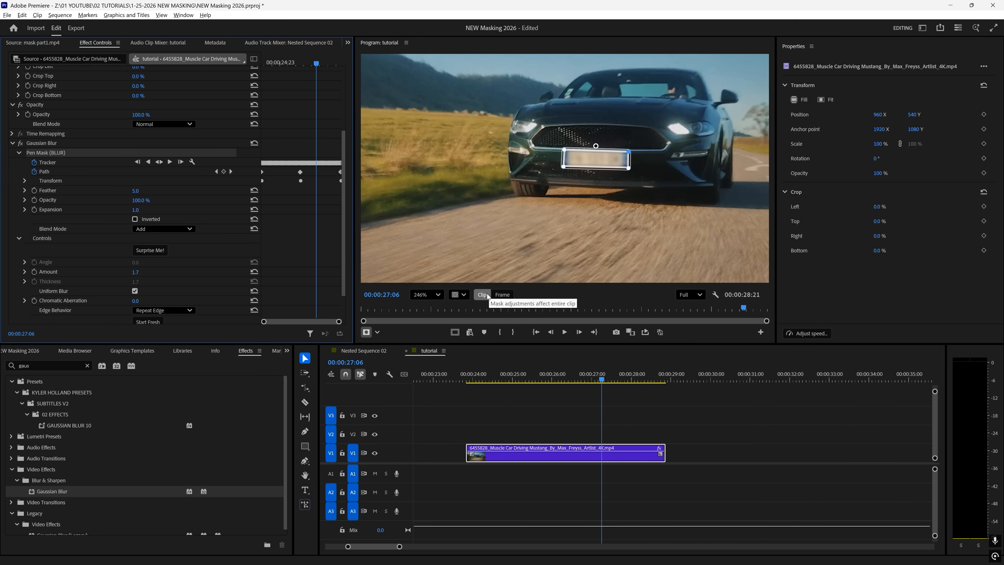
pyautogui.moveTo(630, 153); pyautogui.dragTo(649, 137)
# - Around 27:15, switch the mask to frame-only edits and reshape its corner over the plate
pyautogui.moveTo(589, 373); pyautogui.dragTo(479, 372)
pyautogui.press('space')
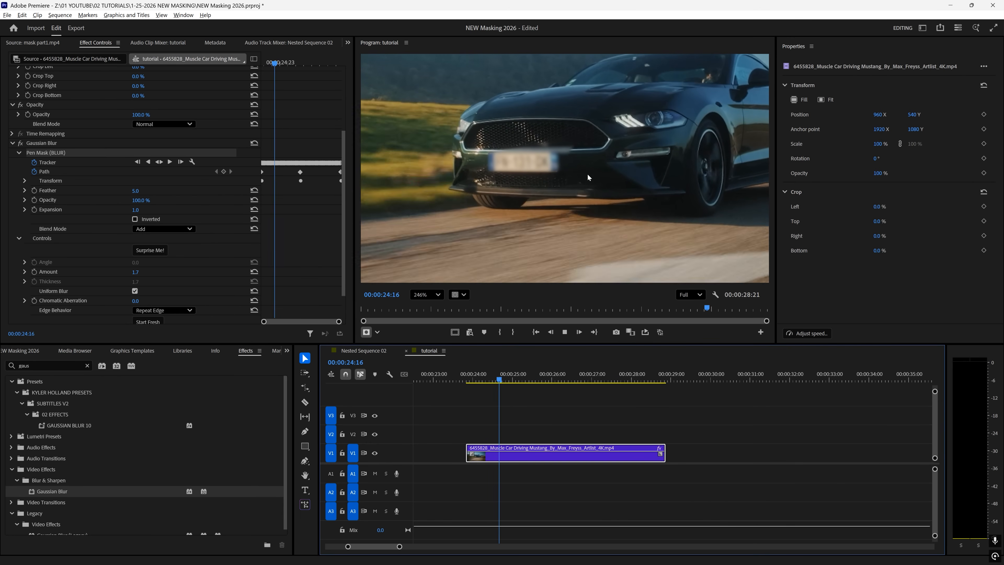
pyautogui.moveTo(548, 373); pyautogui.dragTo(621, 371)
pyautogui.hotkey('ctrl', 'z')
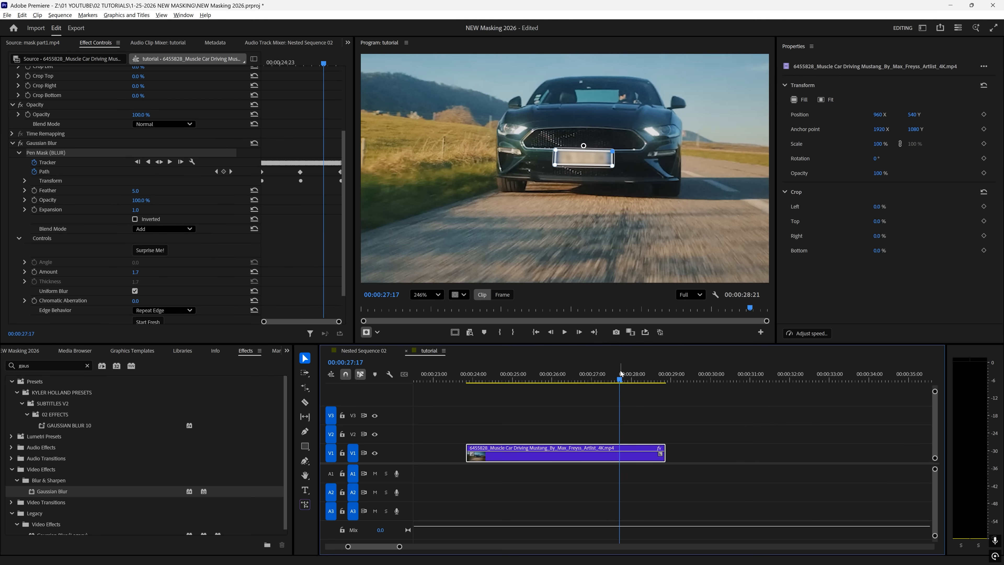
pyautogui.click(503, 295)
pyautogui.moveTo(612, 152); pyautogui.dragTo(633, 136)
# - Centre the plate in the monitor and nudge the mask corner to match it
pyautogui.moveTo(621, 381); pyautogui.dragTo(564, 358)
pyautogui.scroll(3, 550, 148)
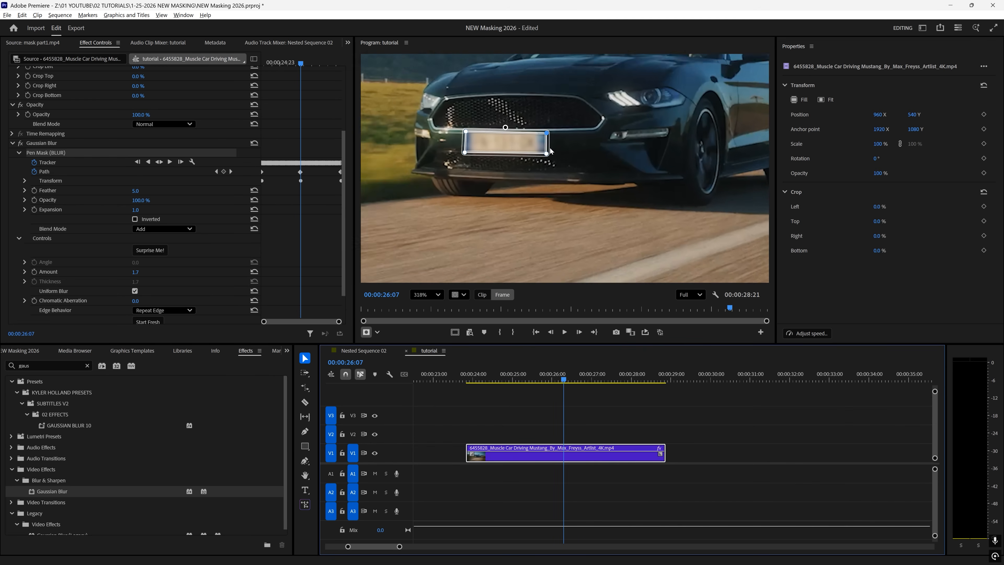
pyautogui.press('h')
pyautogui.moveTo(537, 101); pyautogui.dragTo(602, 134)
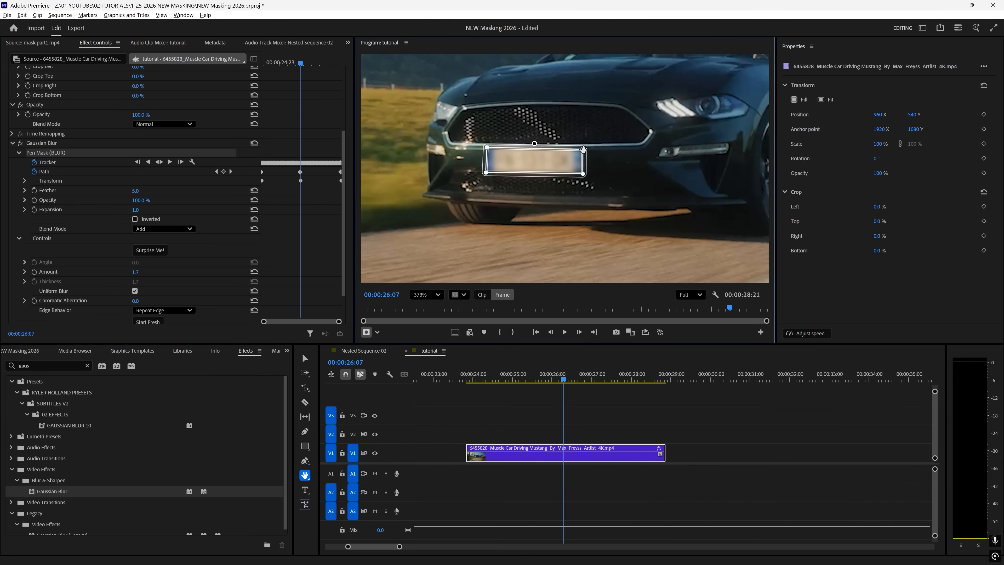
pyautogui.press('v')
pyautogui.moveTo(585, 151); pyautogui.dragTo(586, 149)
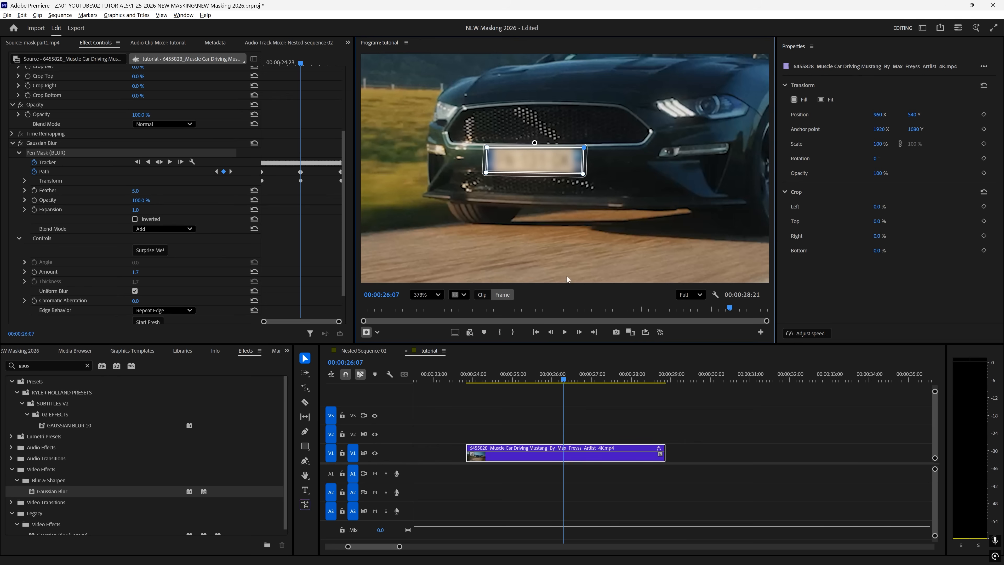
# - Adjust the mask corner around 25:06 and later, then play back from 25:00
pyautogui.moveTo(563, 378); pyautogui.dragTo(524, 369)
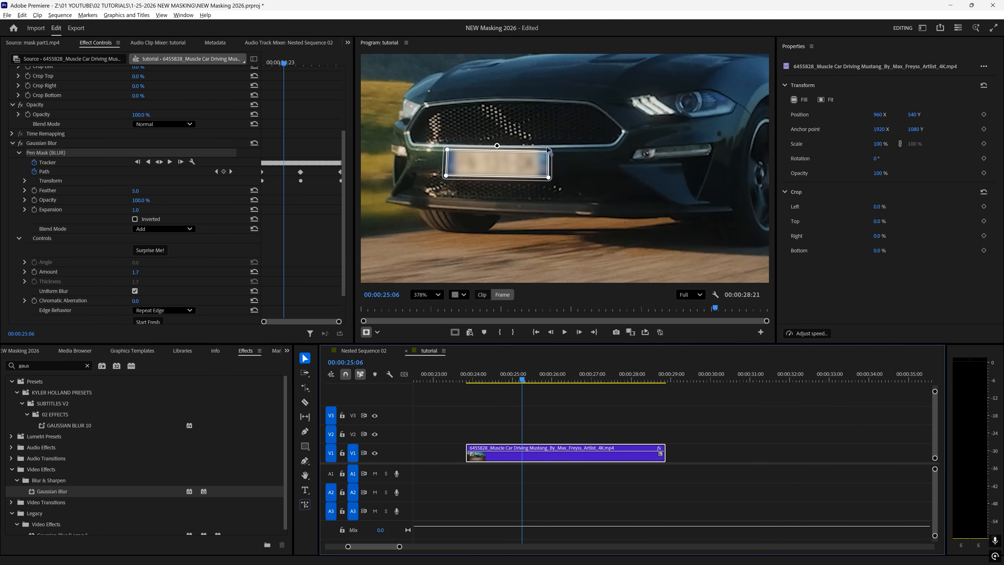
pyautogui.moveTo(549, 152); pyautogui.dragTo(549, 149)
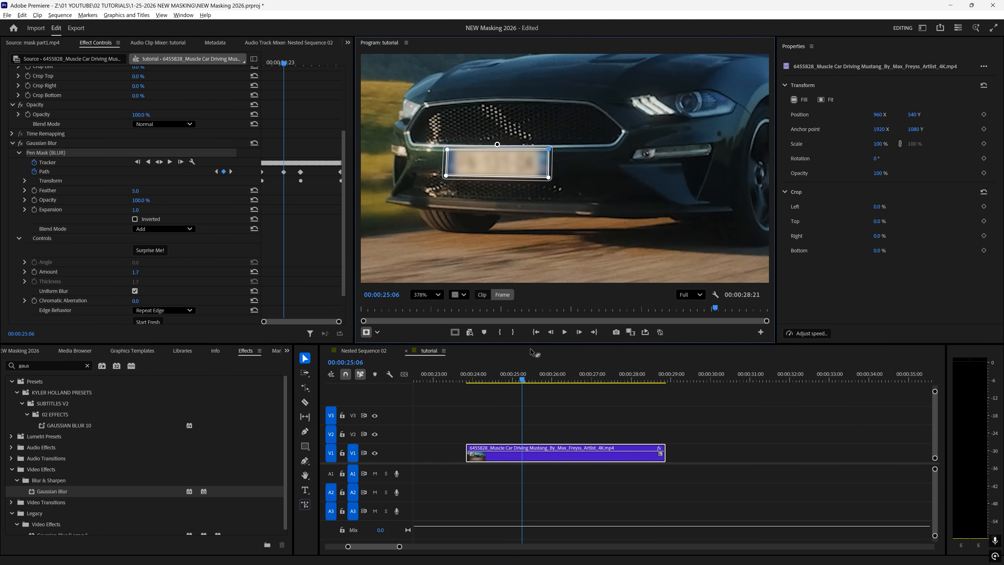
pyautogui.moveTo(522, 369); pyautogui.dragTo(620, 359)
pyautogui.moveTo(633, 147); pyautogui.dragTo(635, 148)
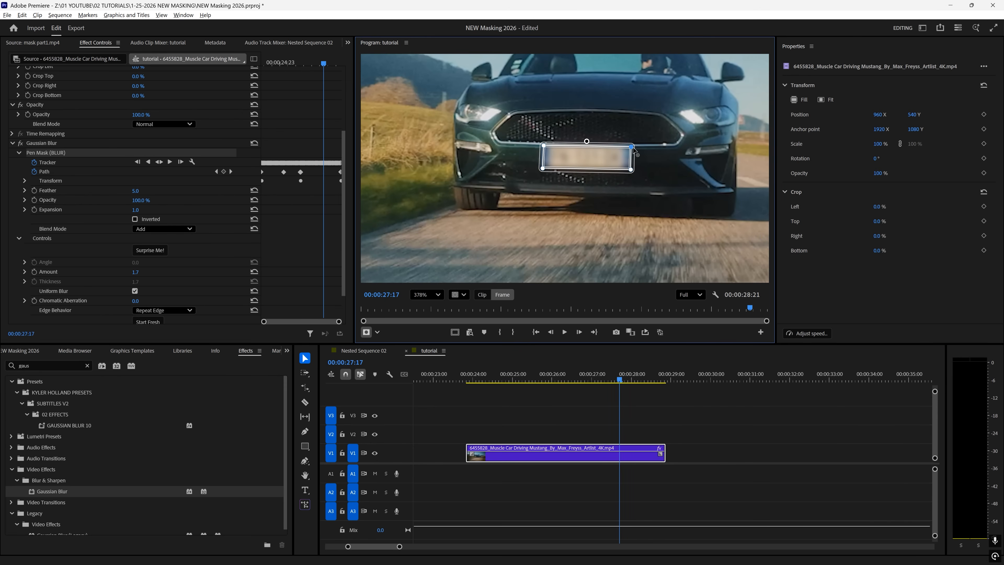
pyautogui.click(514, 372)
pyautogui.press('space')
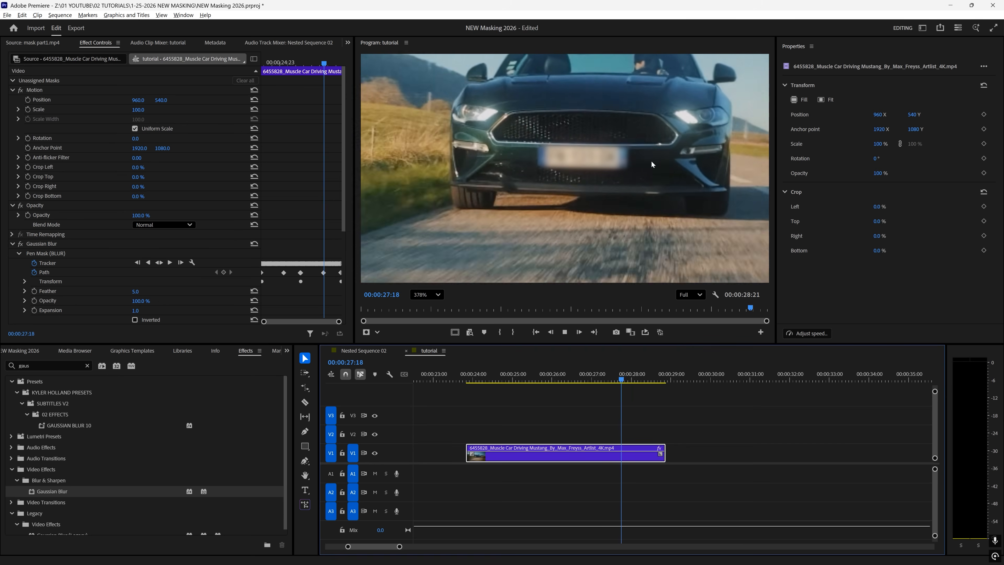
pyautogui.press('space')
# - At about 26:14, duplicate the car clip onto V2 and invert its mask
pyautogui.moveTo(592, 380)
pyautogui.mouseDown()
pyautogui.moveTo(550, 377)
pyautogui.moveTo(608, 378)
pyautogui.moveTo(561, 380)
pyautogui.moveTo(577, 388)
pyautogui.mouseUp()
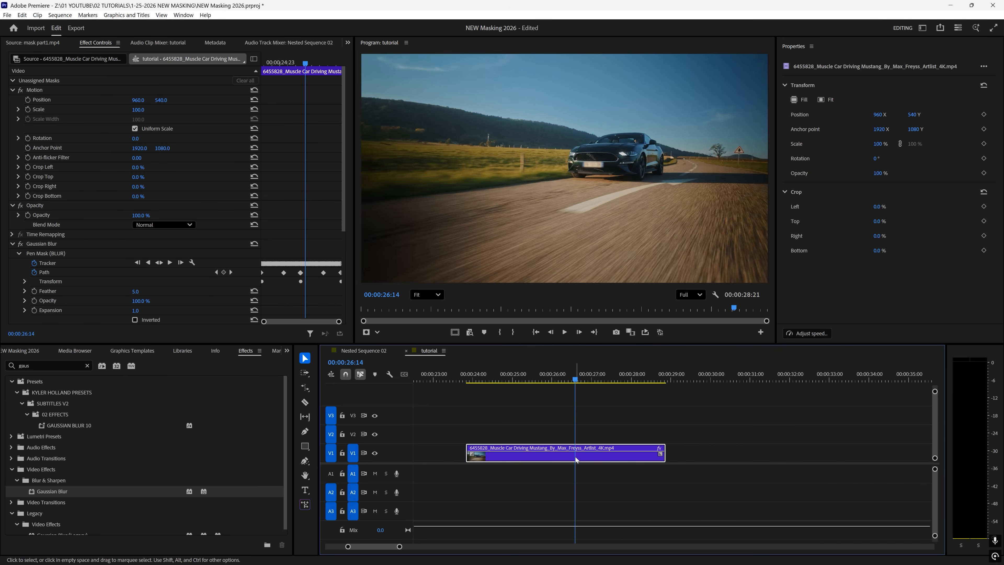
pyautogui.moveTo(579, 460); pyautogui.dragTo(580, 437)
pyautogui.scroll(-3, 184, 256)
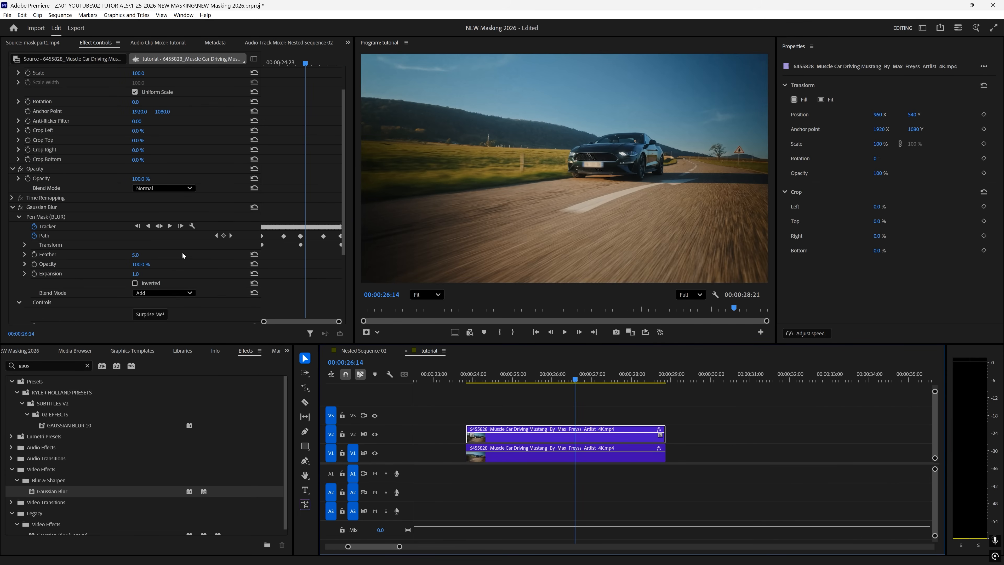
pyautogui.click(135, 284)
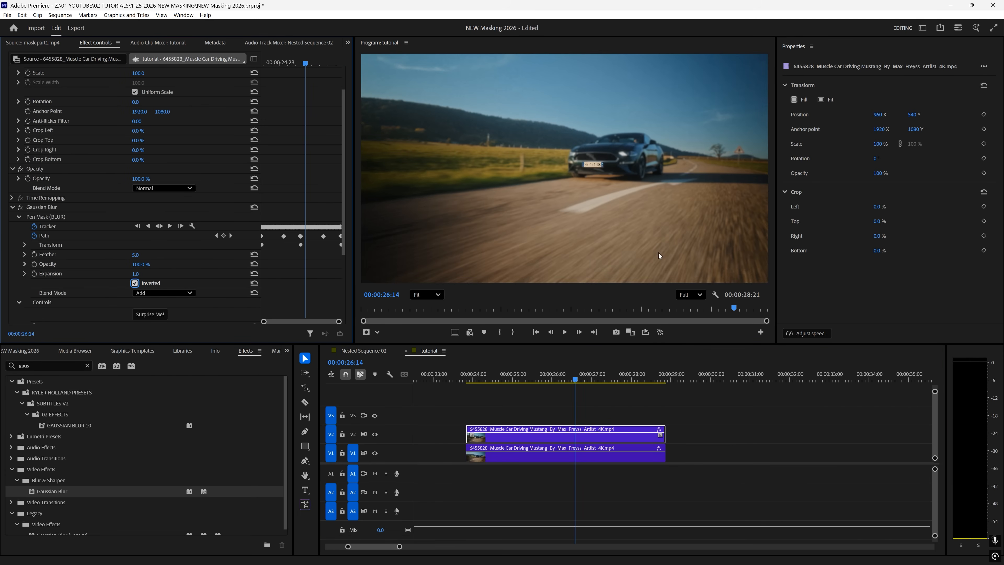
# - Trim the V2 copy to the playhead, razor it twice, and delete the extra right piece
pyautogui.moveTo(467, 435); pyautogui.dragTo(594, 438)
pyautogui.press('space')
# - Return to about 26:01 and preview the result in a maximized Program monitor
pyautogui.press('space')
pyautogui.press('c')
pyautogui.click(584, 438)
pyautogui.press('v')
pyautogui.press('c')
pyautogui.click(596, 437)
pyautogui.press('v')
pyautogui.click(605, 438)
pyautogui.press('Delete')
pyautogui.moveTo(589, 375); pyautogui.dragTo(554, 375)
pyautogui.press('space')
pyautogui.press('`')
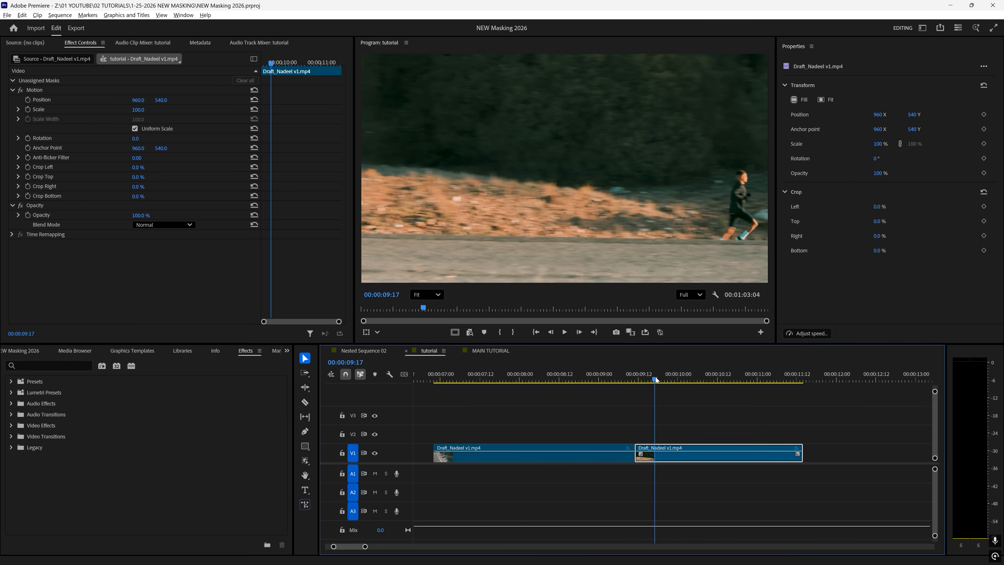
# - Scrub the runner footage to 00:00:07:23, where the runner is beside the cyclist
pyautogui.moveTo(686, 379); pyautogui.dragTo(524, 356)
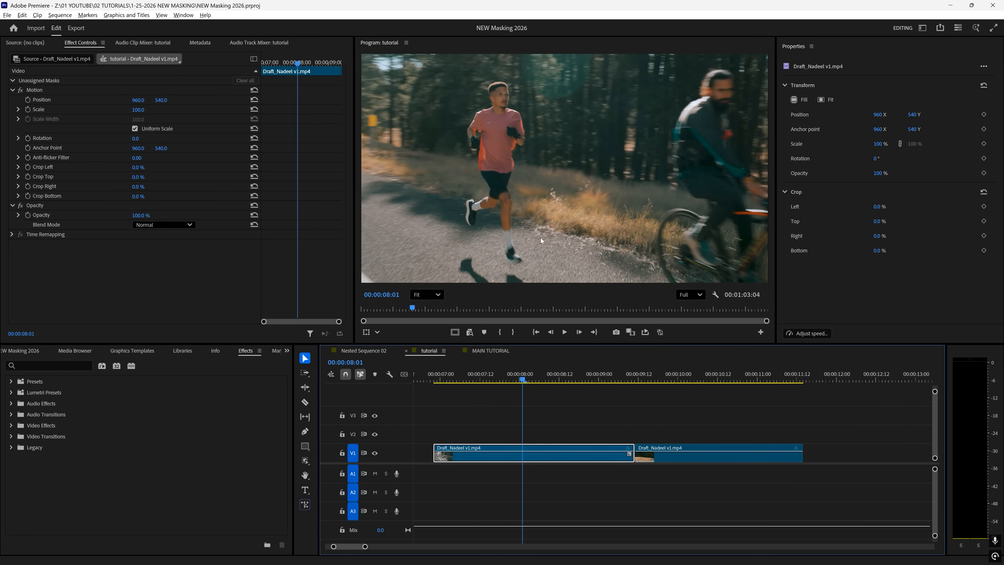
pyautogui.click(663, 375)
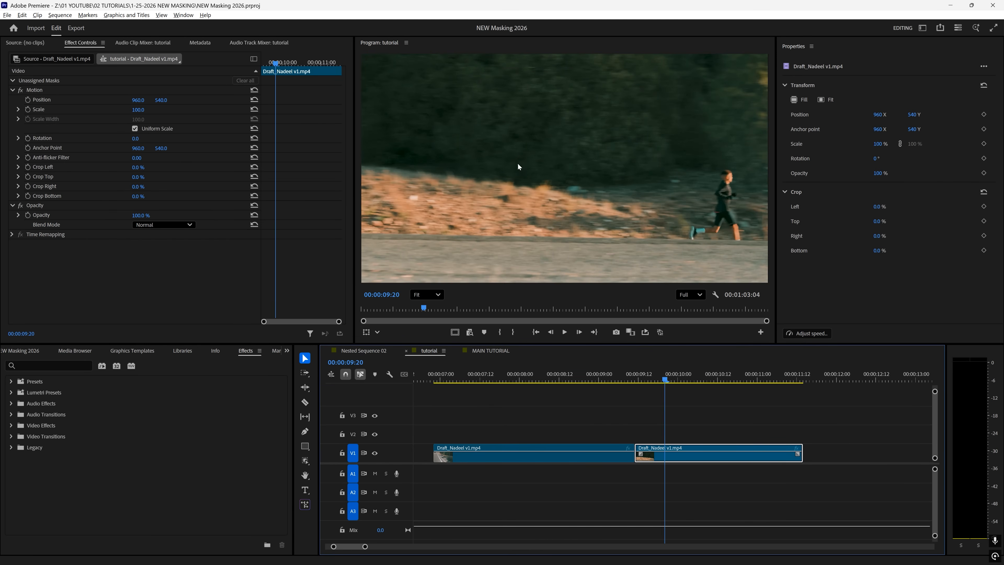
pyautogui.moveTo(620, 375); pyautogui.dragTo(517, 367)
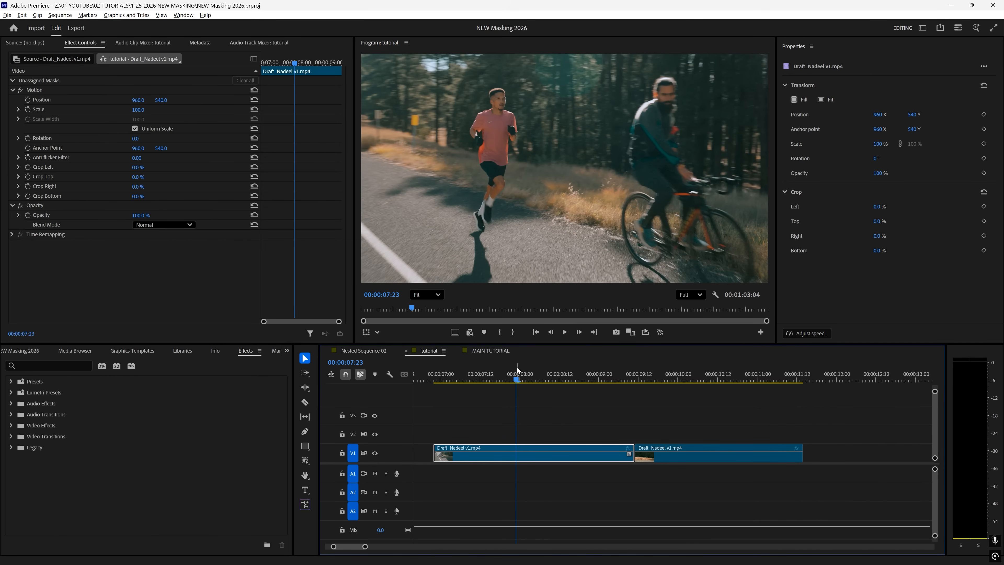
# - Create an object mask on the runner and track it through the clip
pyautogui.click(307, 465)
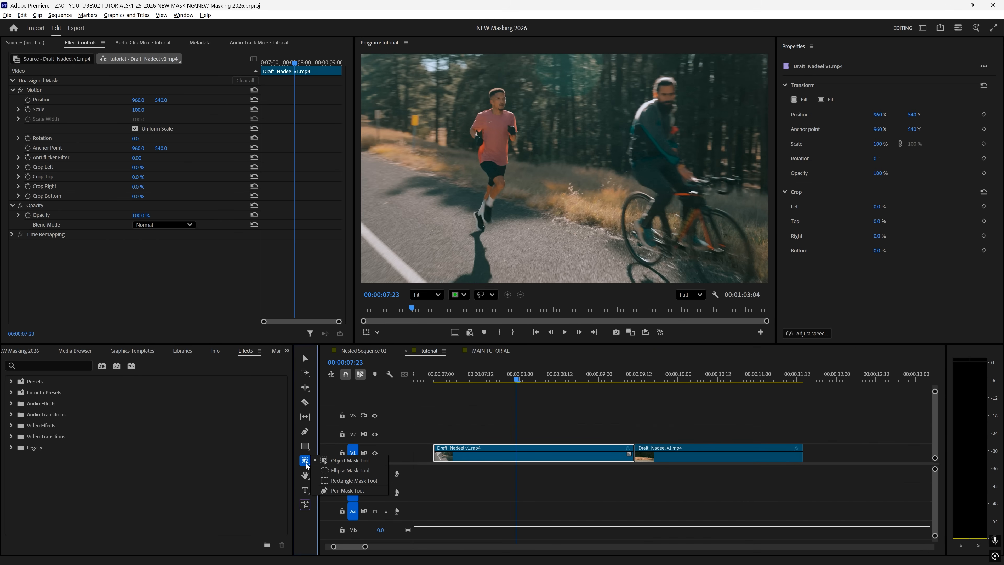
pyautogui.click(342, 462)
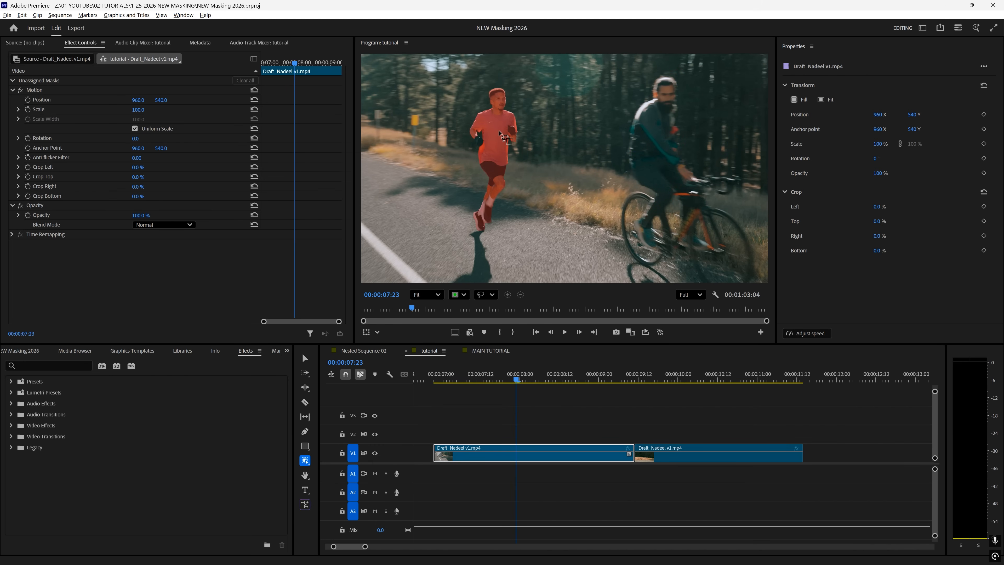
pyautogui.click(499, 132)
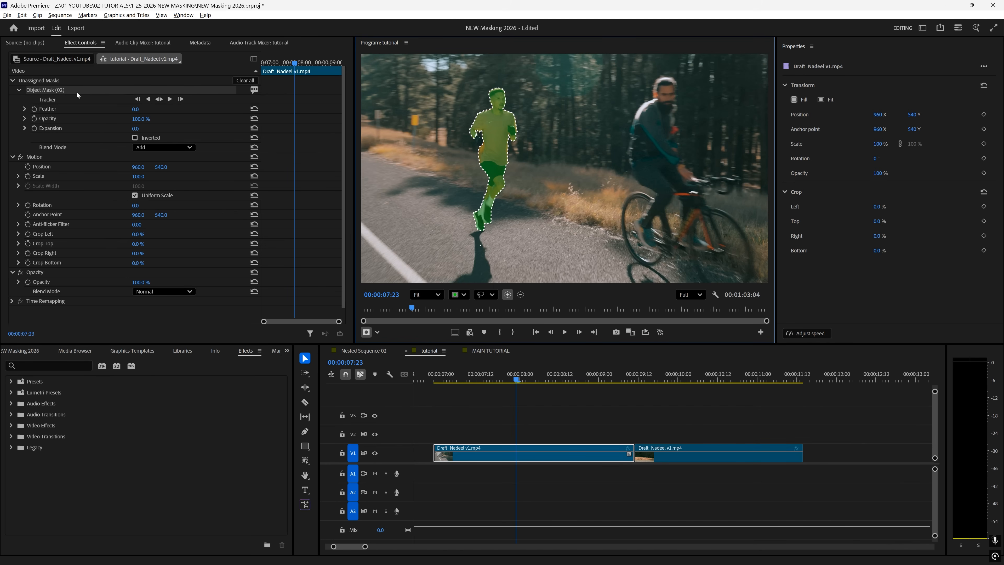
pyautogui.click(160, 99)
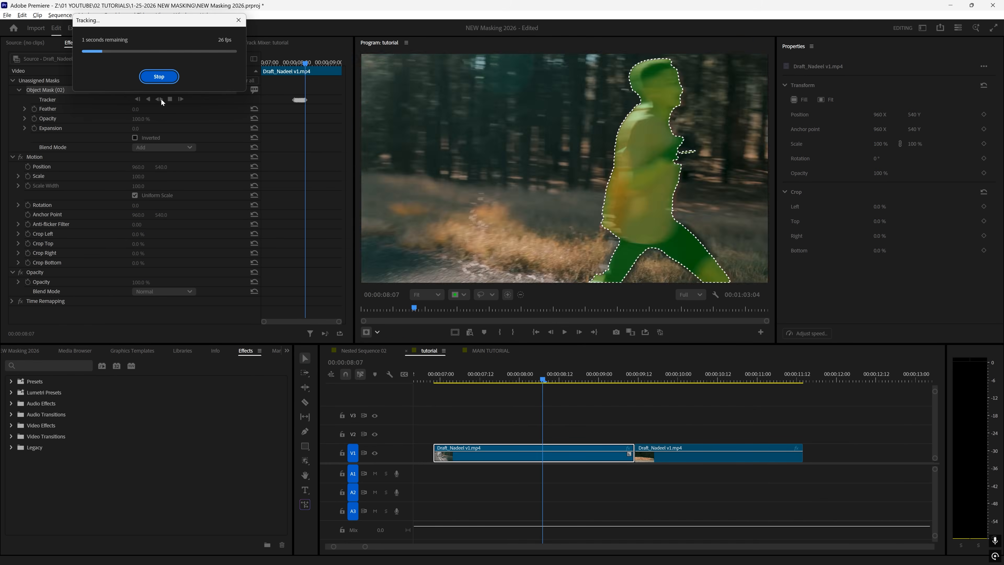
pyautogui.moveTo(456, 375); pyautogui.dragTo(516, 382)
# - Rename the runner mask to GUY RUNNING and copy the first runner clip onto V3
pyautogui.rightClick(54, 90)
pyautogui.click(54, 91)
pyautogui.rightClick(36, 91)
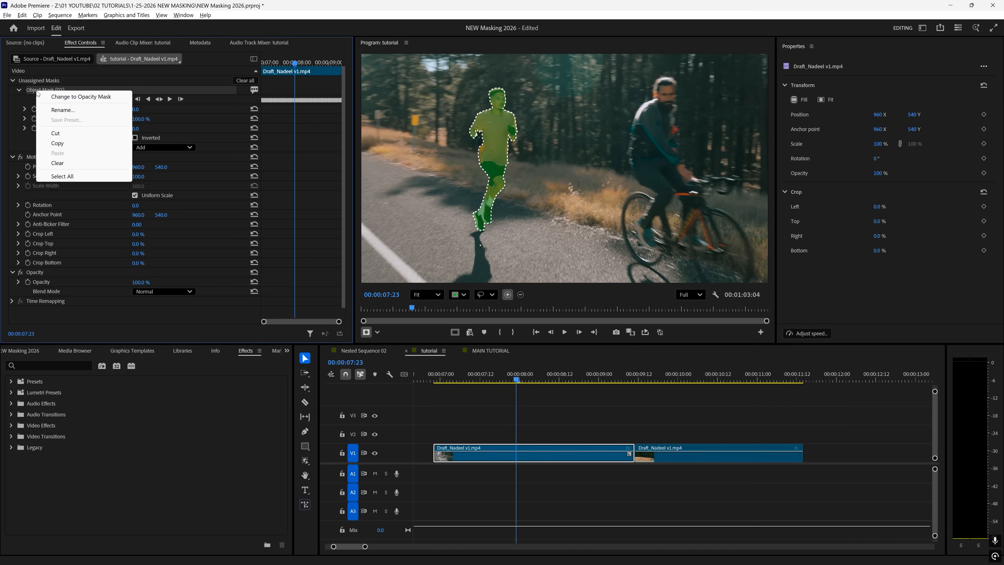
pyautogui.click(75, 109)
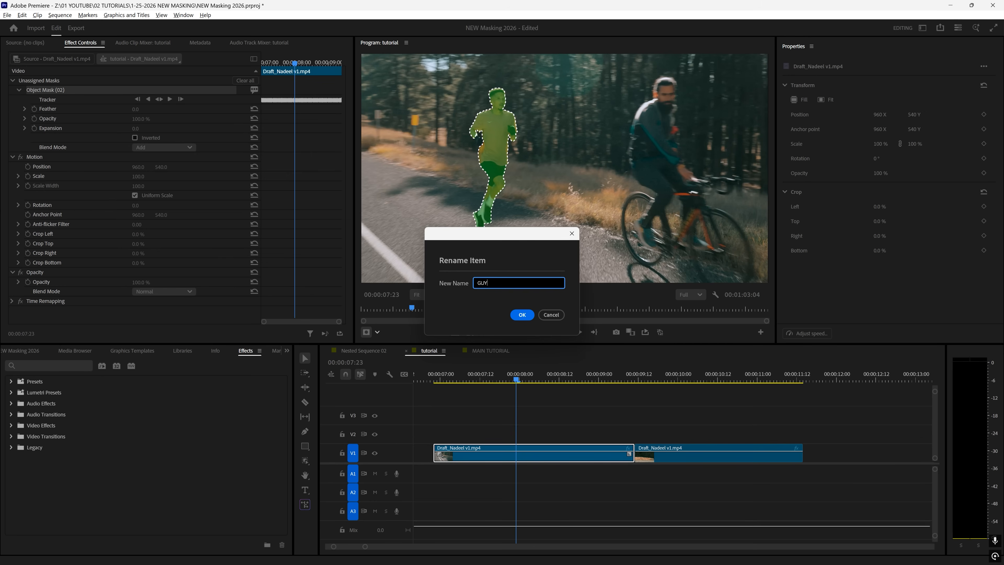
pyautogui.write('GUY RUNNING')
pyautogui.press('Return')
pyautogui.moveTo(521, 455); pyautogui.dragTo(520, 419)
pyautogui.click(476, 415)
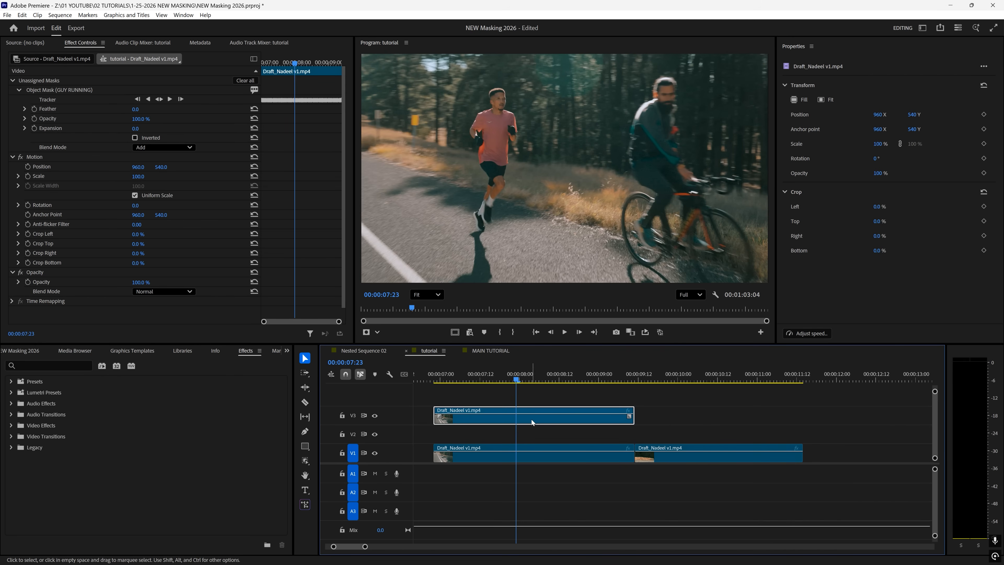
# - Move the GUY RUNNING mask under Opacity, hide track V1, and scrub to about 07:04
pyautogui.click(72, 89)
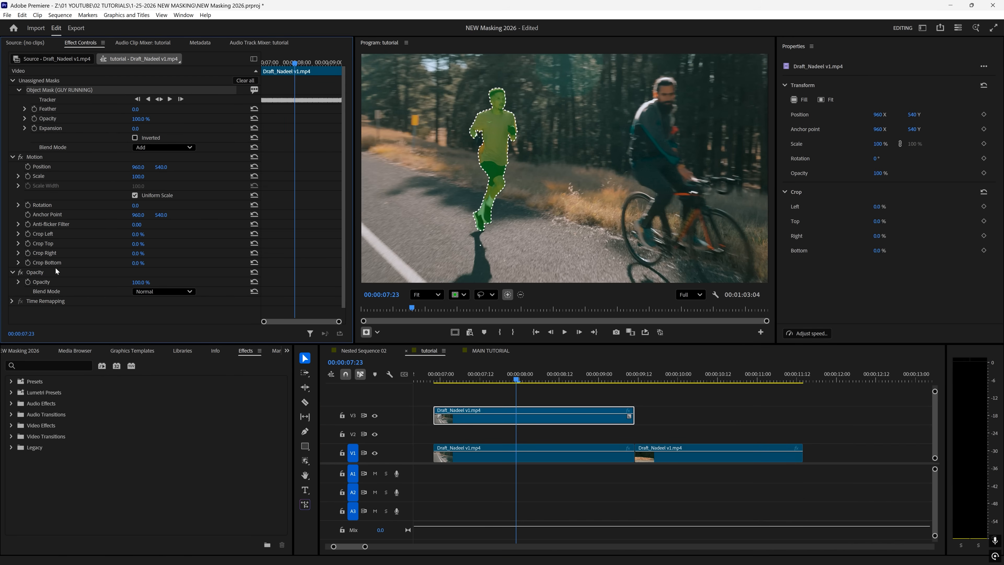
pyautogui.moveTo(55, 267); pyautogui.dragTo(50, 271)
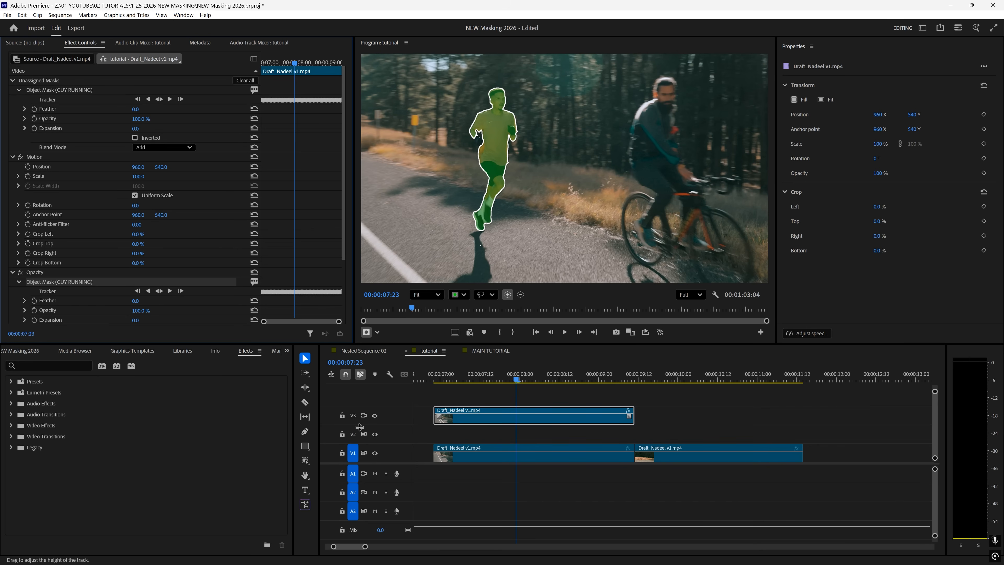
pyautogui.click(375, 453)
pyautogui.moveTo(483, 374); pyautogui.dragTo(540, 364)
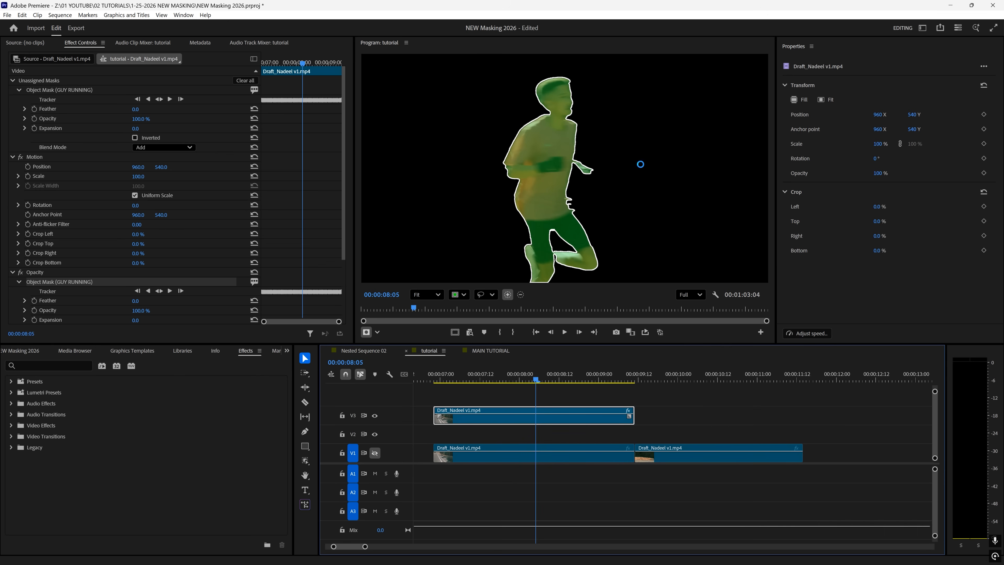
# - Move the second V1 clip up onto V2 earlier, then scrub through the overlap
pyautogui.click(542, 396)
pyautogui.click(539, 416)
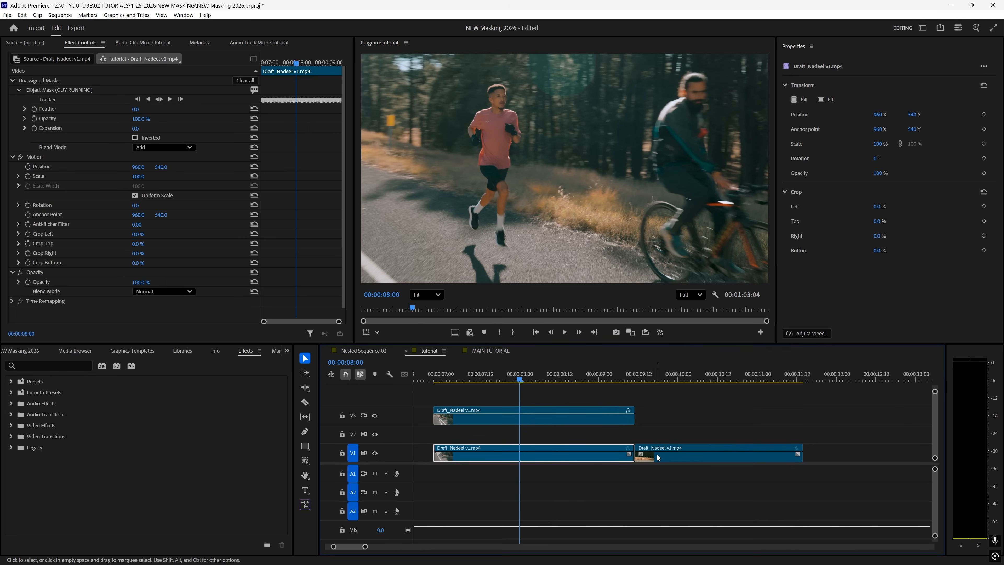
pyautogui.moveTo(658, 458); pyautogui.dragTo(528, 431)
pyautogui.click(516, 375)
pyautogui.moveTo(515, 372)
pyautogui.mouseDown()
pyautogui.moveTo(491, 372)
pyautogui.moveTo(545, 371)
pyautogui.moveTo(496, 369)
pyautogui.moveTo(510, 371)
pyautogui.mouseUp()
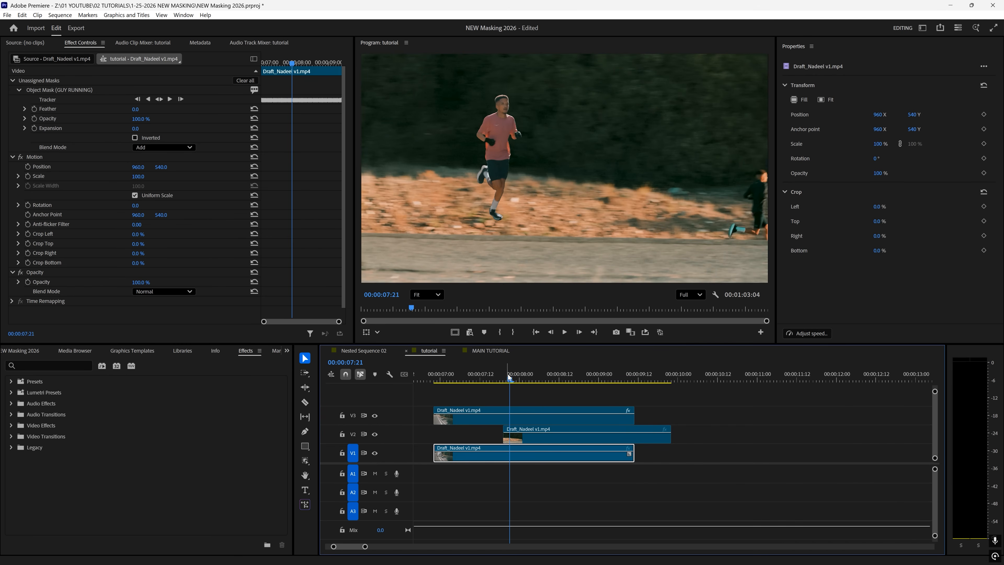
# - Preview the V2 clip's overlap at 07:20 with V3 and V1 hidden, then bring up the mask shapes
pyautogui.click(531, 440)
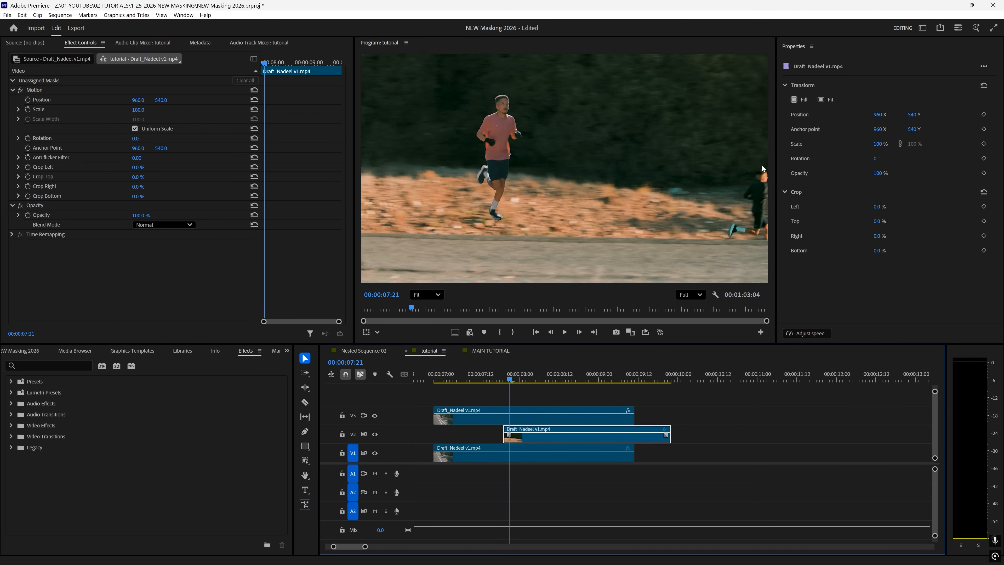
pyautogui.moveTo(512, 372)
pyautogui.mouseDown()
pyautogui.moveTo(480, 373)
pyautogui.moveTo(508, 372)
pyautogui.mouseUp()
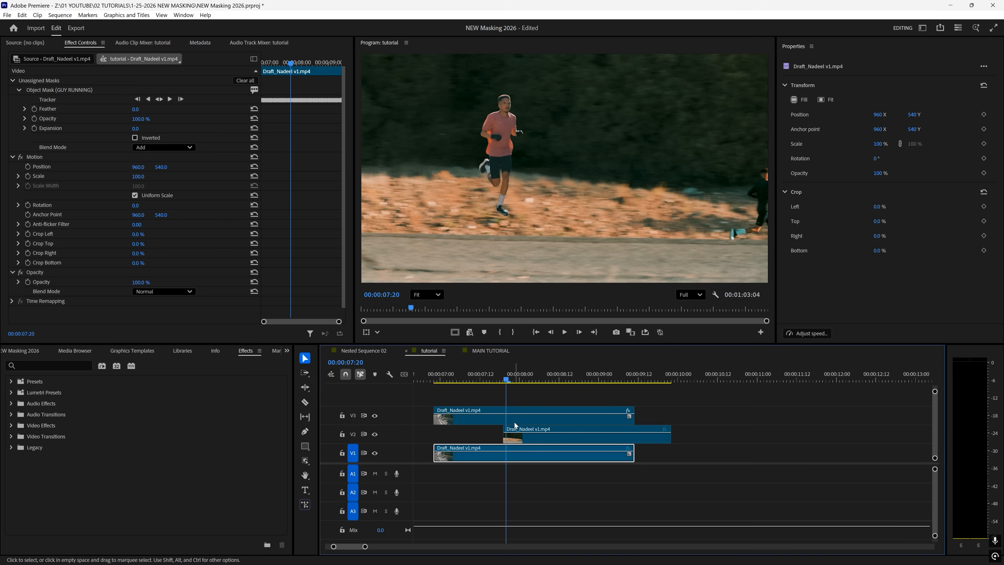
pyautogui.click(528, 439)
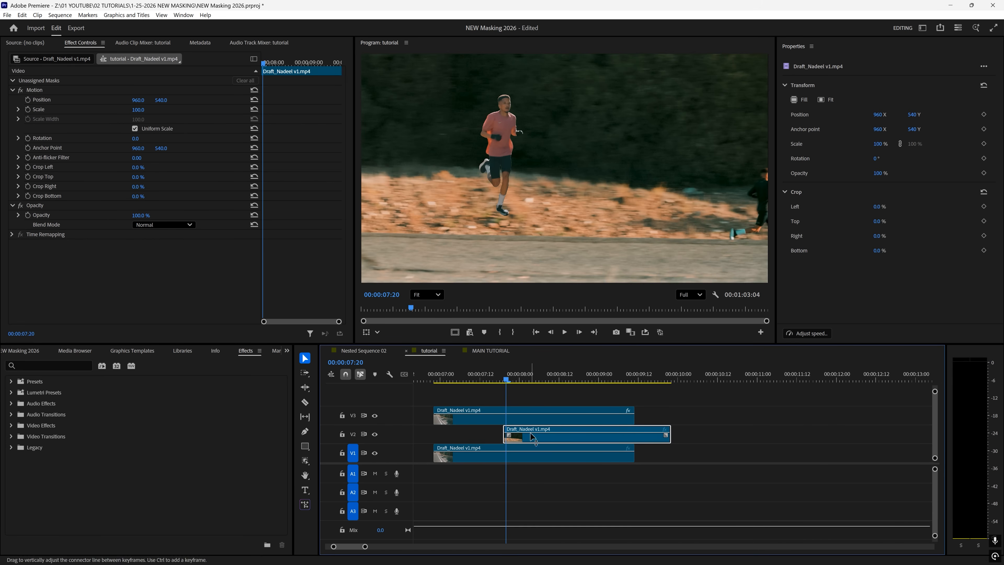
pyautogui.click(375, 415)
pyautogui.click(376, 455)
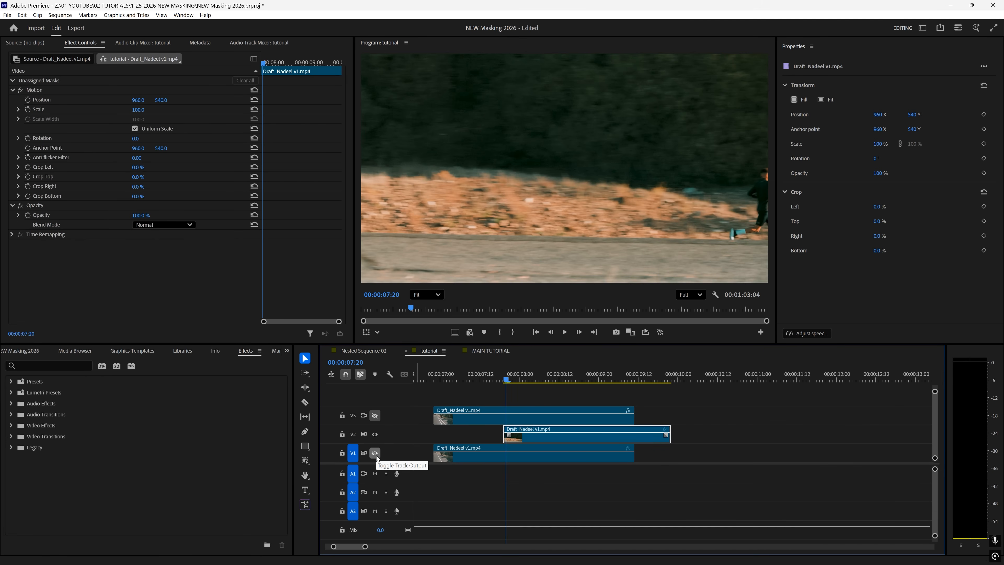
pyautogui.press('space')
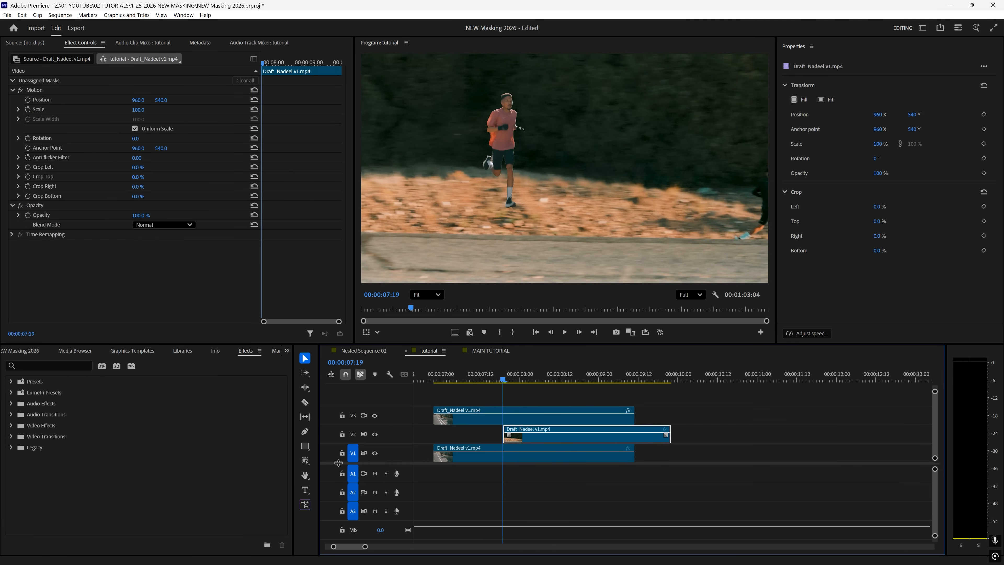
pyautogui.click(306, 461)
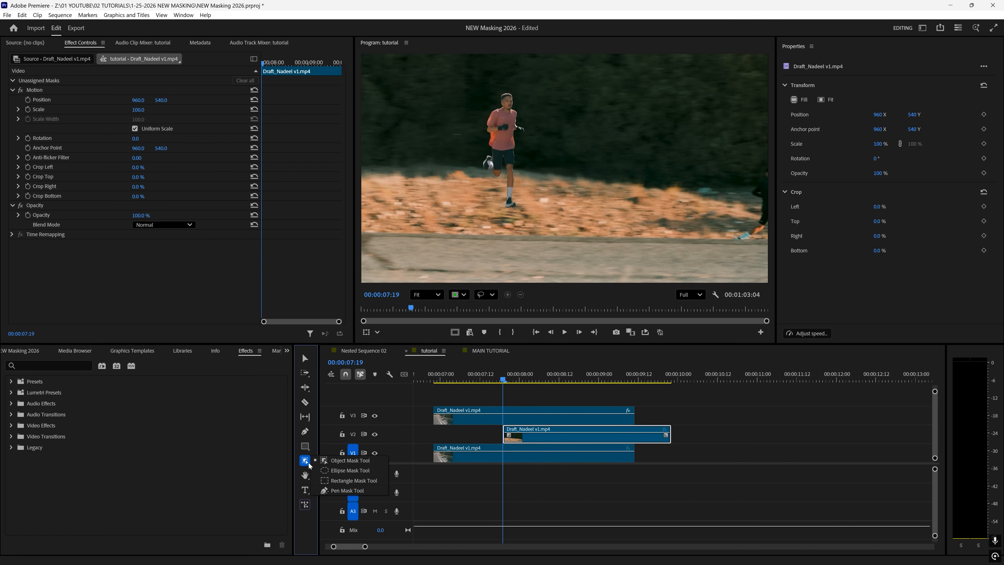
# - Draw a rectangle mask over the whole frame and set the Program monitor zoom to 50%
pyautogui.click(354, 480)
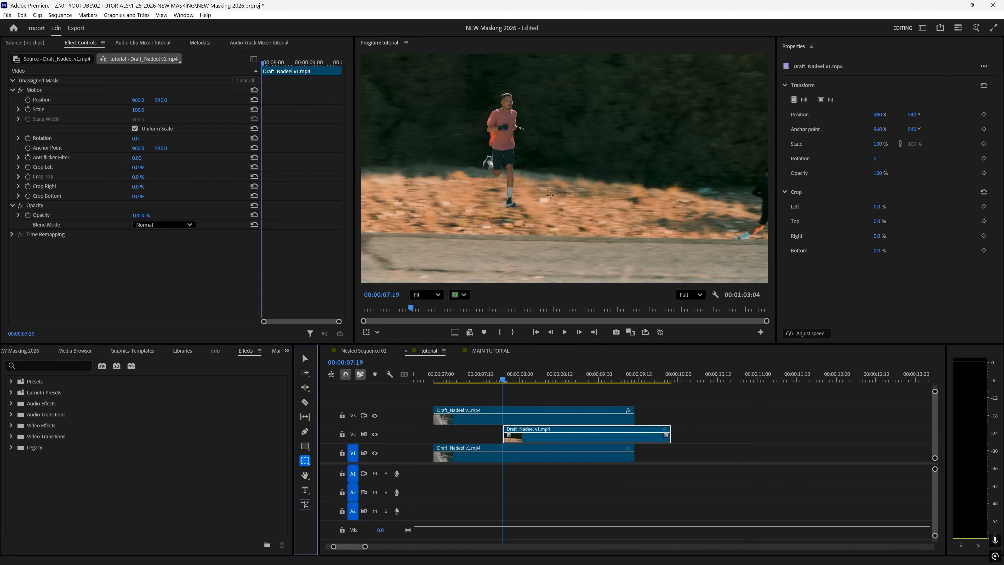
pyautogui.moveTo(370, 60); pyautogui.dragTo(760, 272)
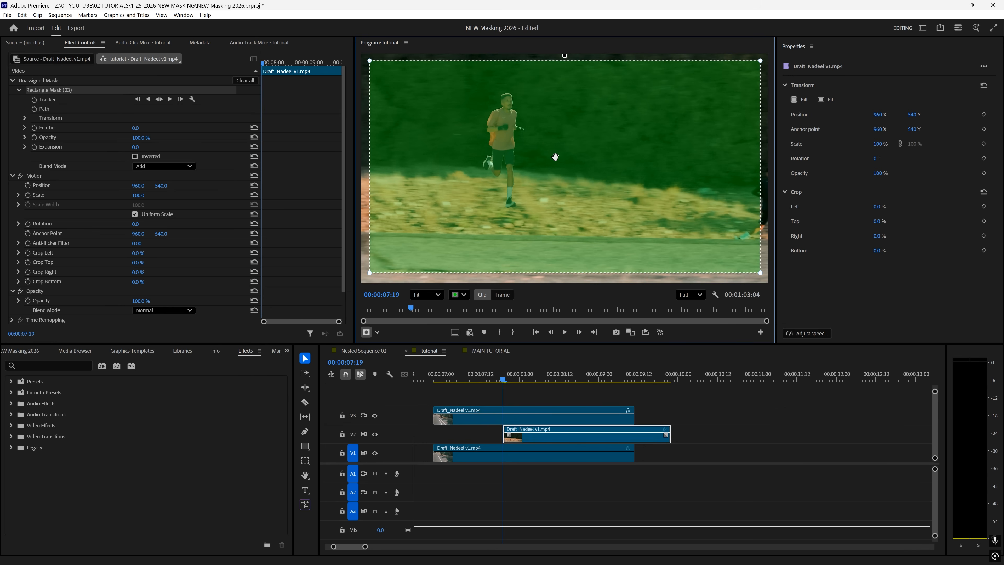
pyautogui.click(425, 296)
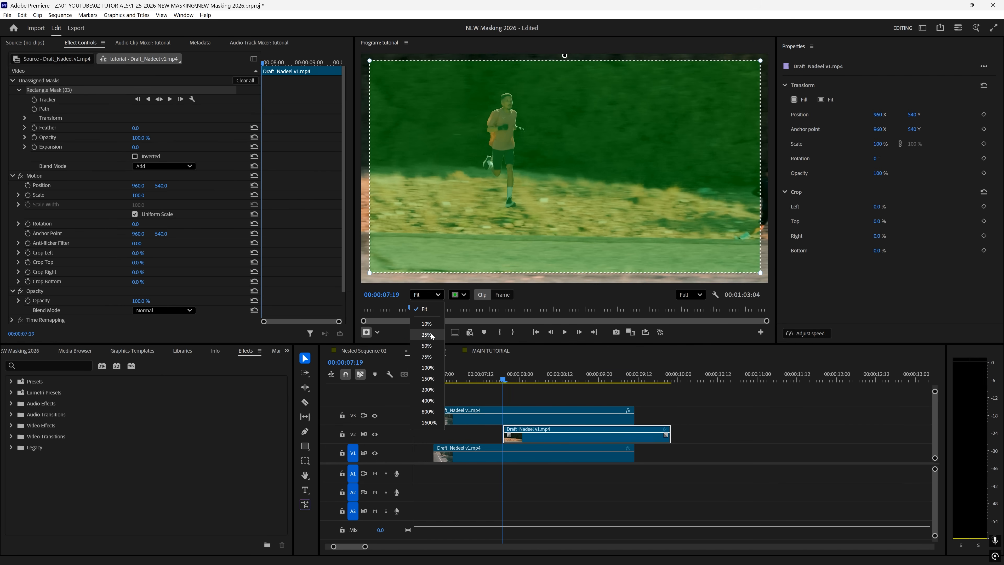
pyautogui.click(427, 346)
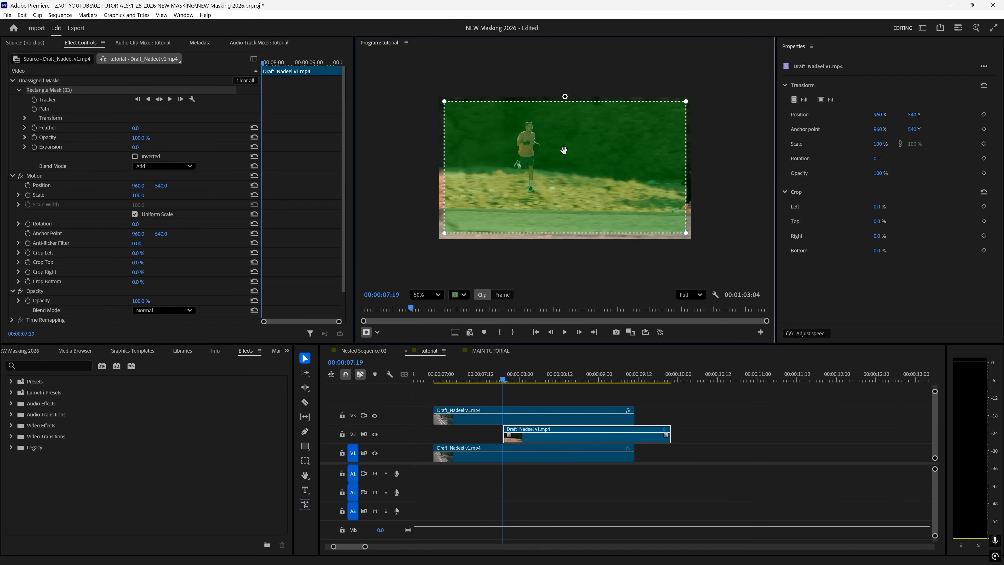
# - Move Rectangle Mask (03) under the Opacity effect
pyautogui.click(55, 93)
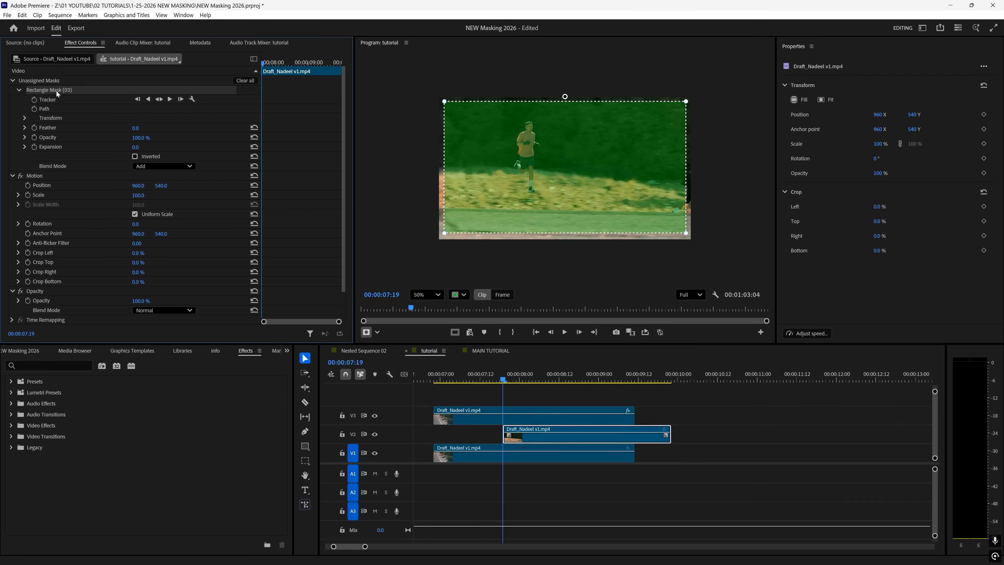
pyautogui.rightClick(58, 93)
pyautogui.press('Escape')
pyautogui.moveTo(58, 93); pyautogui.dragTo(53, 300)
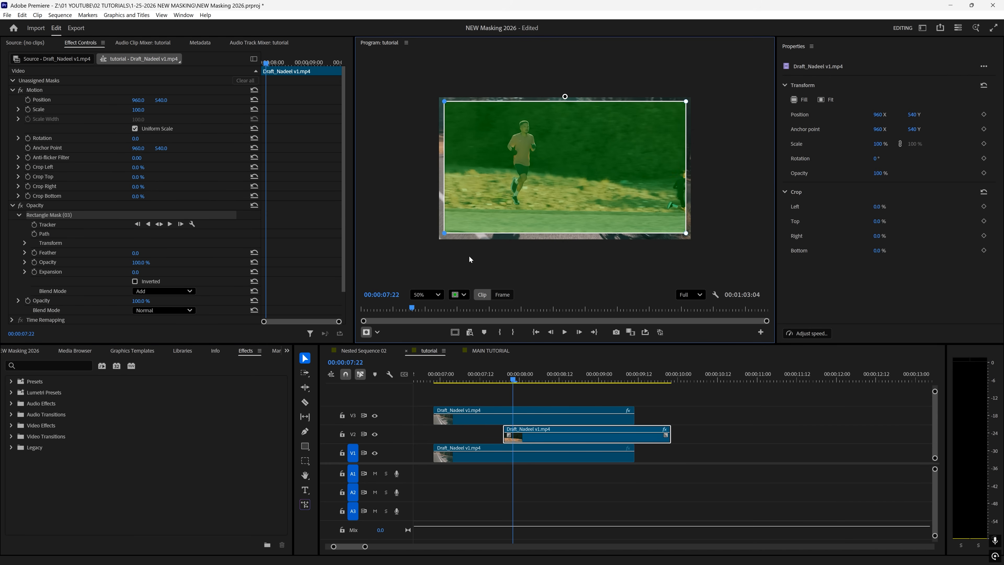
# - Scale the mask to 150/136%, feather it to 422, and slide it left out of frame
pyautogui.moveTo(446, 103); pyautogui.dragTo(510, 105)
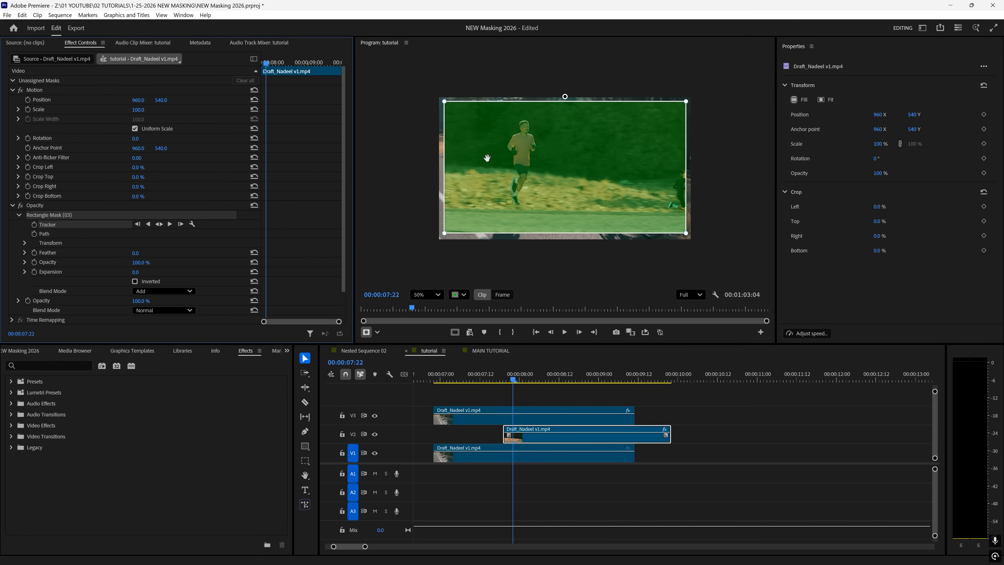
pyautogui.click(25, 243)
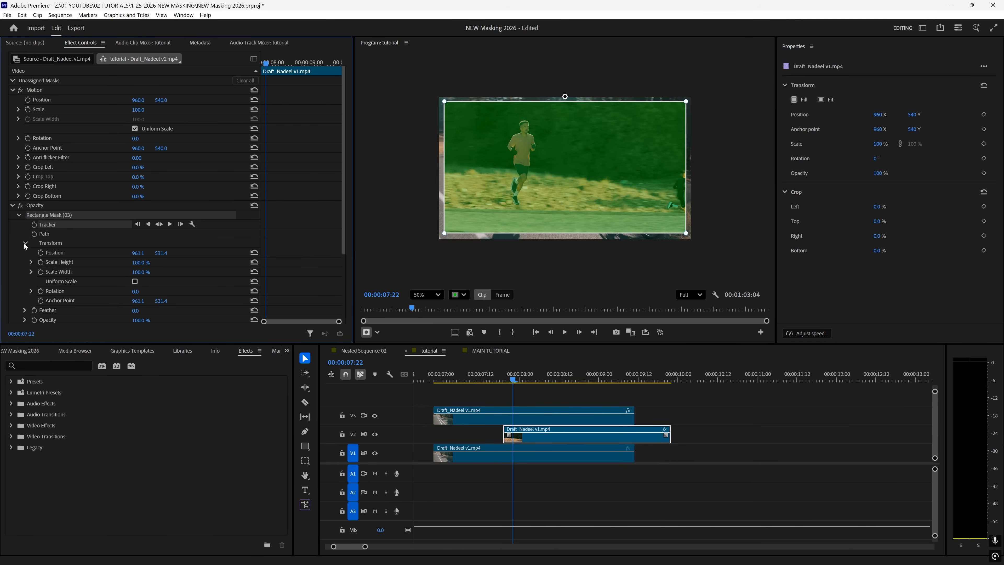
pyautogui.scroll(-1, 83, 226)
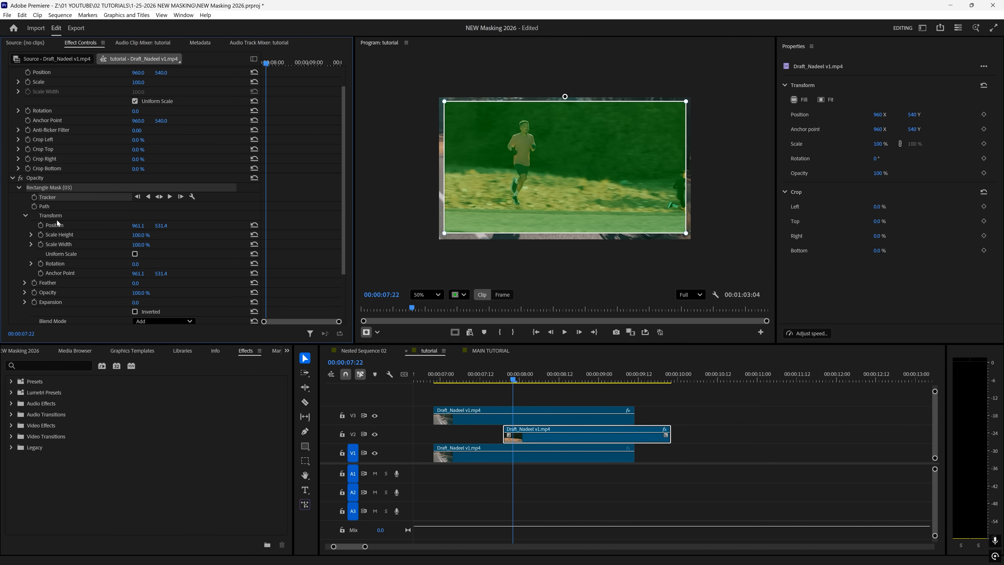
pyautogui.moveTo(143, 236)
pyautogui.mouseDown()
pyautogui.moveTo(159, 245)
pyautogui.moveTo(150, 236)
pyautogui.mouseUp()
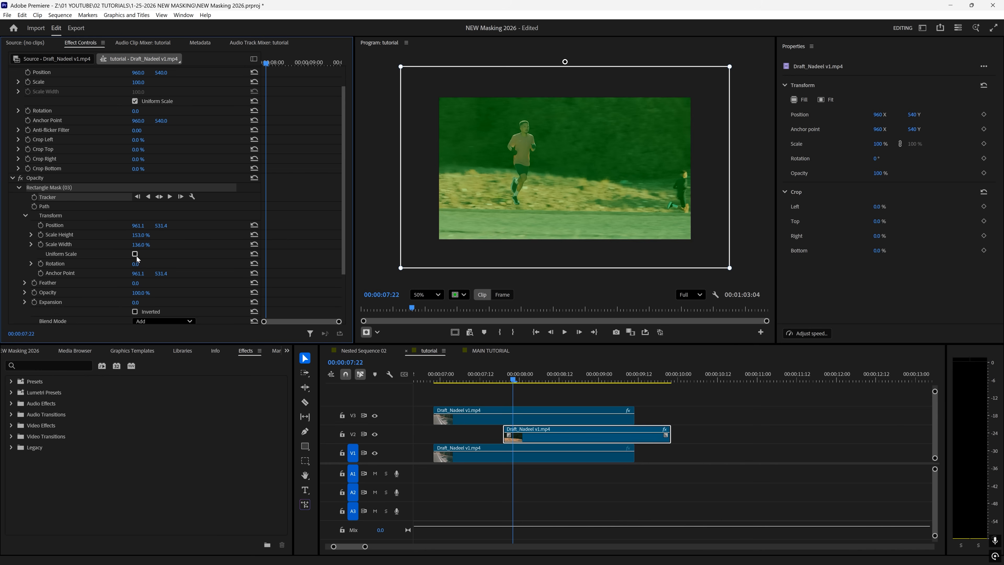
pyautogui.moveTo(136, 284); pyautogui.dragTo(154, 284)
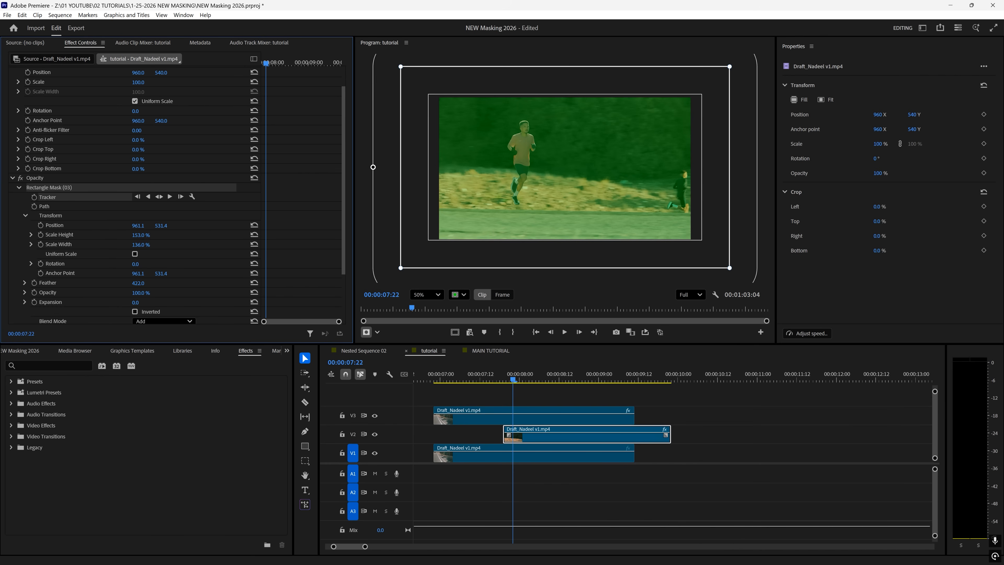
pyautogui.moveTo(476, 179); pyautogui.dragTo(604, 176)
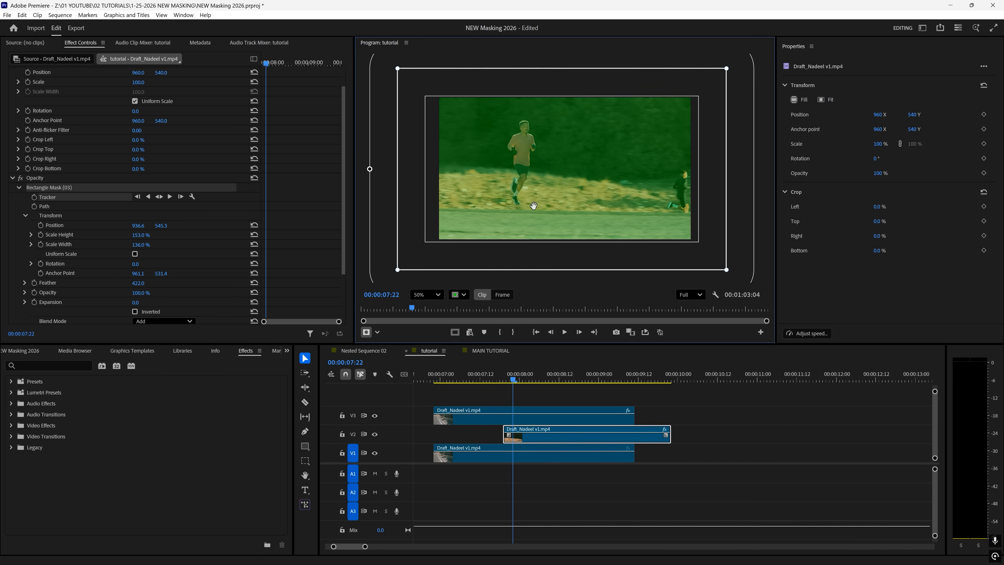
# - In Frame mode, keyframe the mask Position off-screen left (-1297.5) at 07:22
pyautogui.moveTo(532, 182); pyautogui.dragTo(529, 183)
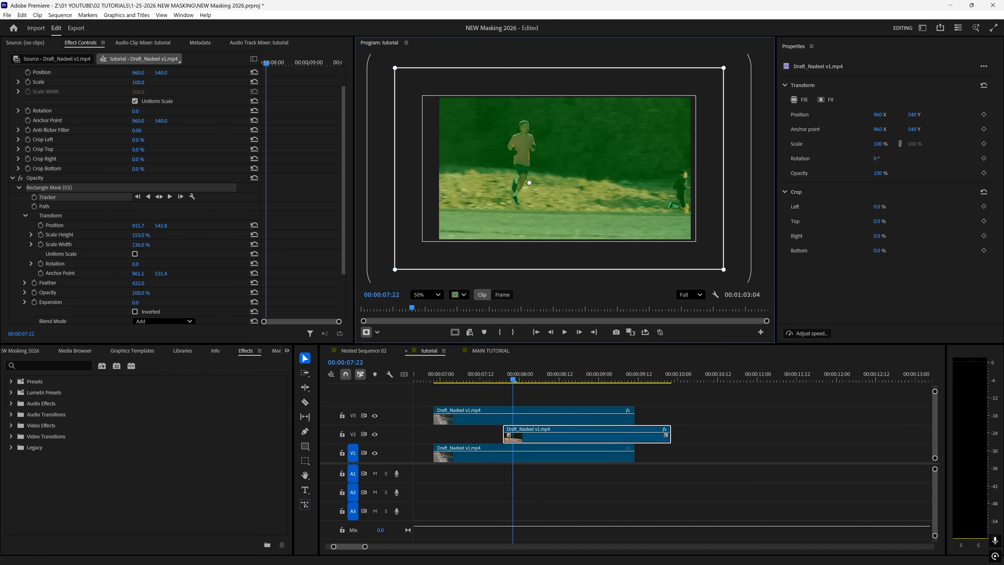
pyautogui.click(500, 297)
pyautogui.moveTo(634, 208); pyautogui.dragTo(355, 211)
pyautogui.moveTo(412, 196); pyautogui.dragTo(406, 194)
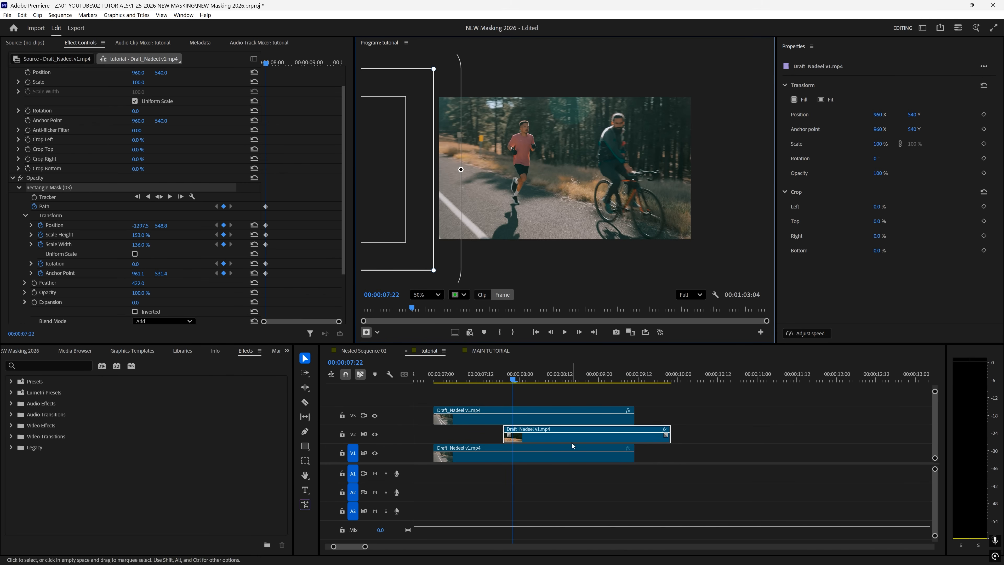
# - At 08:12, slide the mask right to 963.1 so the wipe completes
pyautogui.moveTo(534, 376); pyautogui.dragTo(560, 376)
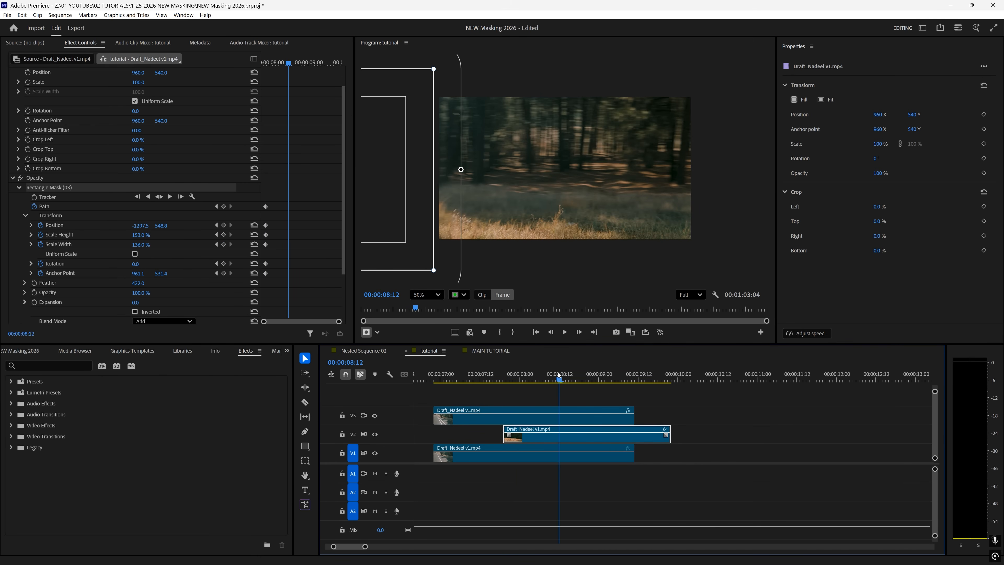
pyautogui.moveTo(378, 206); pyautogui.dragTo(673, 202)
pyautogui.moveTo(559, 377); pyautogui.dragTo(473, 376)
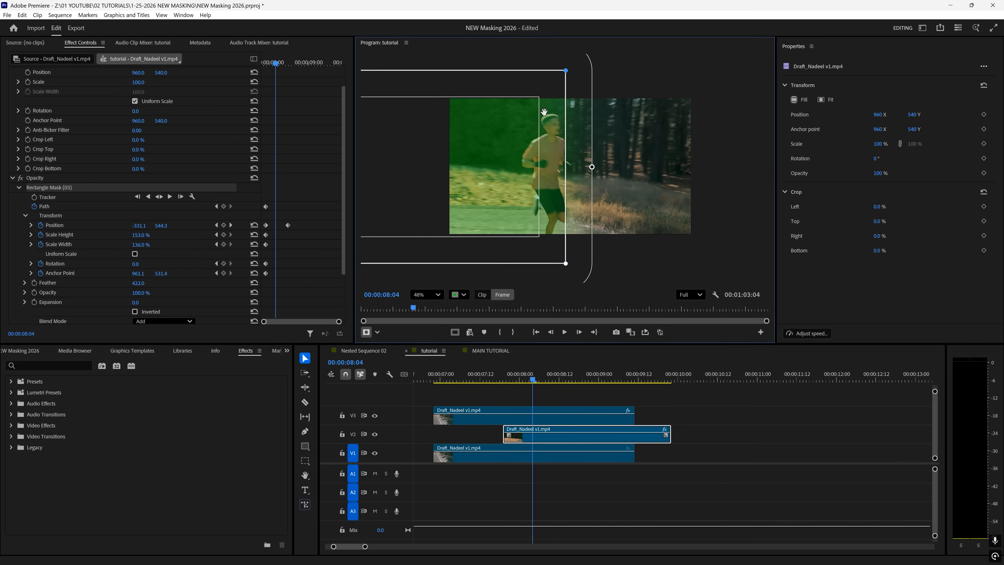
# - Set mask feather to 909, stretch the top corners and bottom edge outward, and scrub the wipe
pyautogui.scroll(-2, 544, 112)
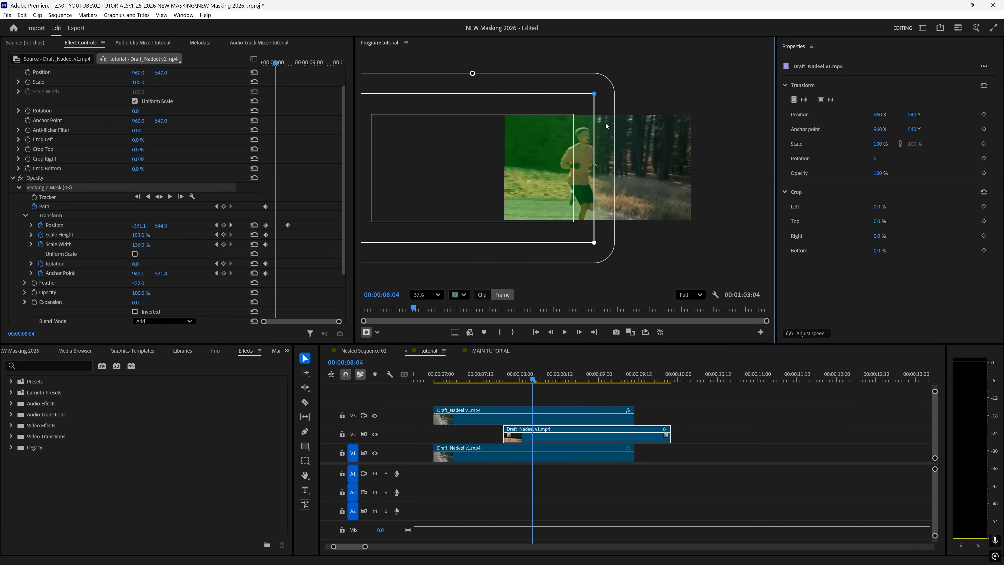
pyautogui.moveTo(137, 288); pyautogui.dragTo(409, 101)
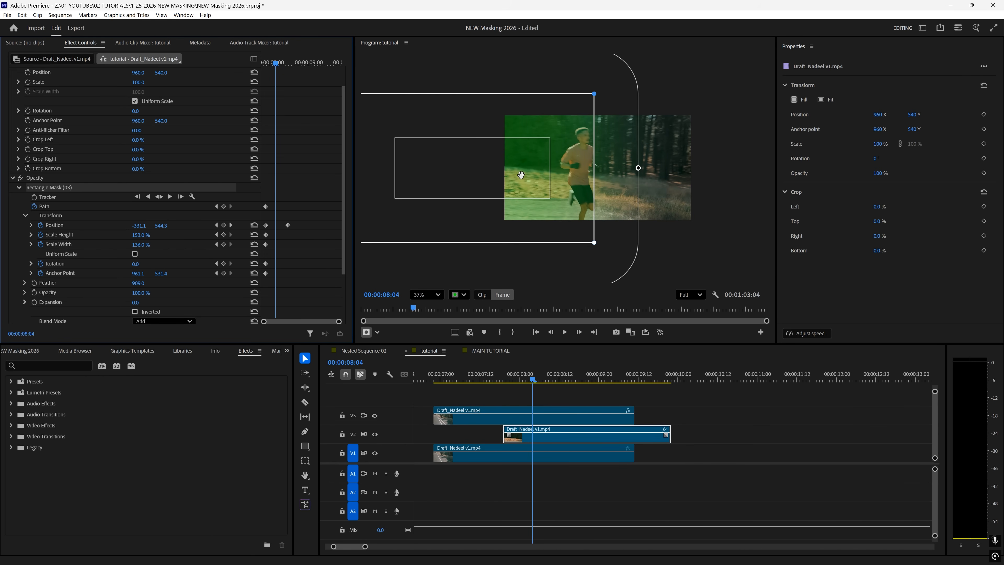
pyautogui.click(481, 295)
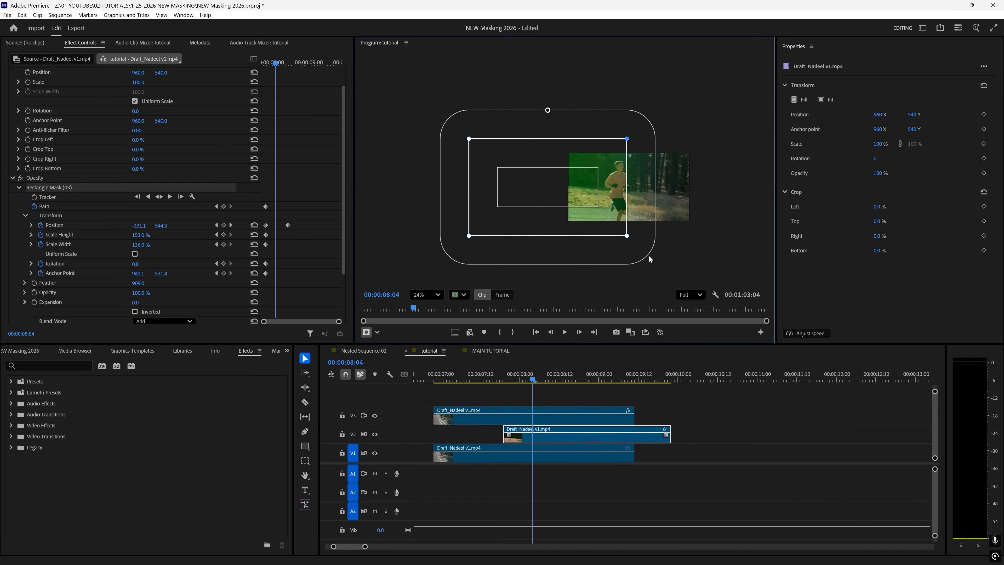
pyautogui.moveTo(627, 139); pyautogui.dragTo(626, 84)
pyautogui.moveTo(629, 239); pyautogui.dragTo(629, 284)
pyautogui.moveTo(469, 138); pyautogui.dragTo(467, 117)
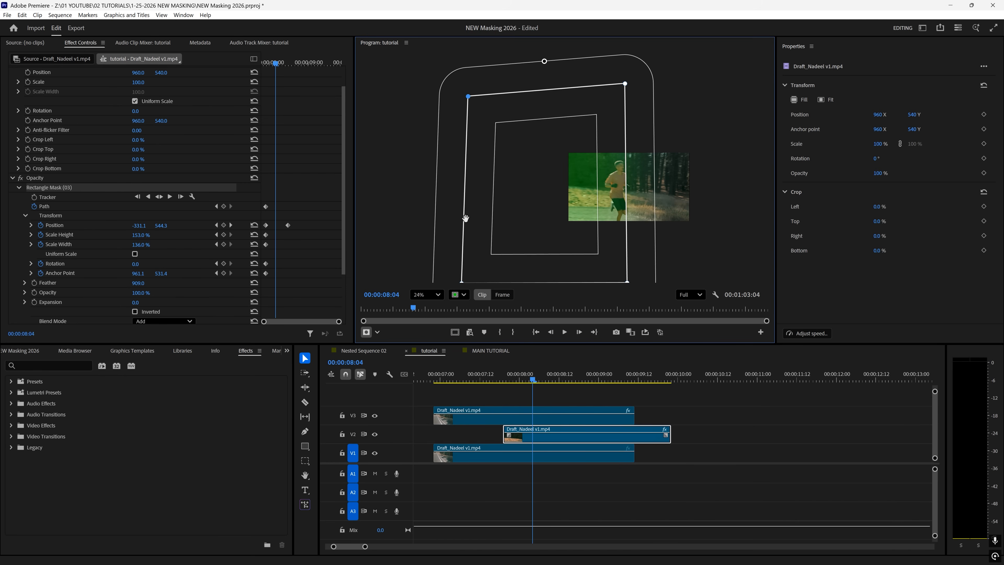
pyautogui.moveTo(516, 373)
pyautogui.mouseDown()
pyautogui.moveTo(564, 369)
pyautogui.moveTo(519, 368)
pyautogui.mouseUp()
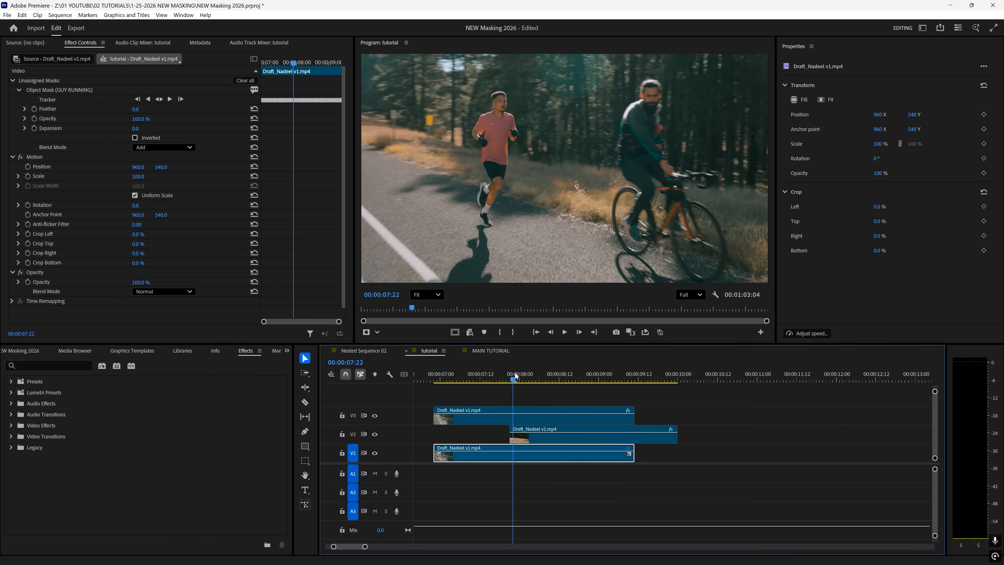
pyautogui.moveTo(514, 373); pyautogui.dragTo(524, 373)
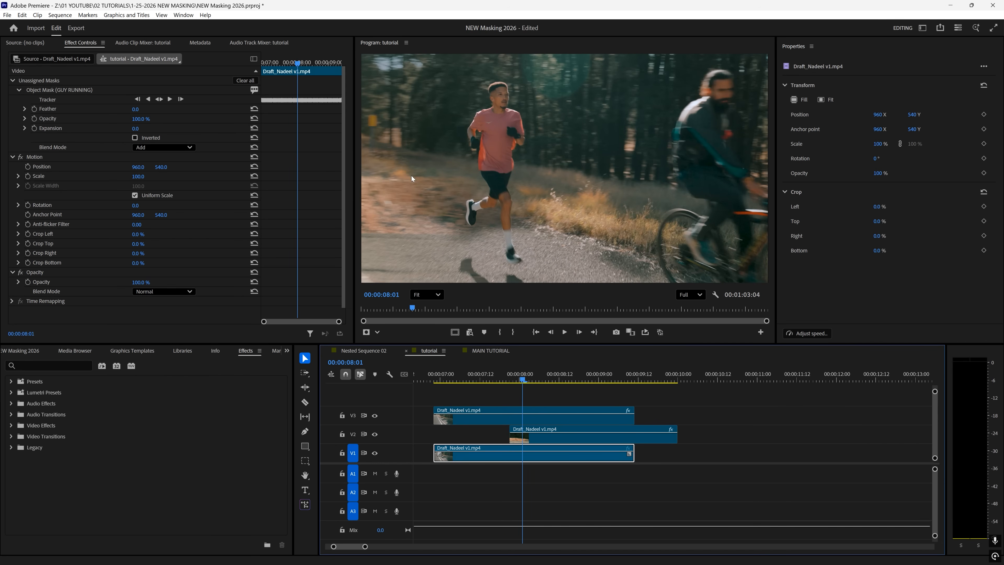
# - Keyframe Rectangle Mask (03) opacity 0% at 08:01 and 100% at 08:05, then step through from 07:21
pyautogui.moveTo(524, 374); pyautogui.dragTo(523, 374)
pyautogui.click(538, 439)
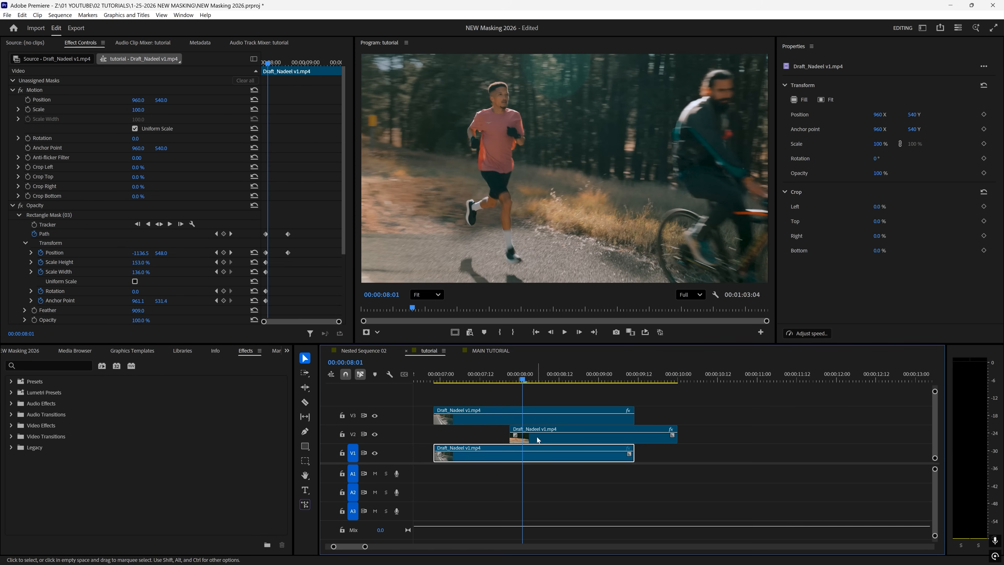
pyautogui.click(25, 216)
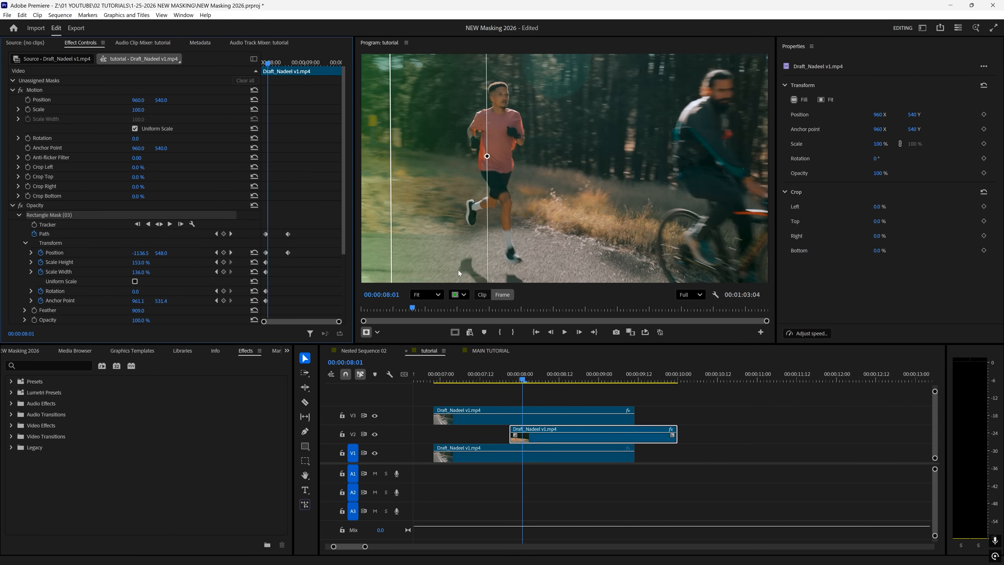
pyautogui.moveTo(523, 376); pyautogui.dragTo(523, 375)
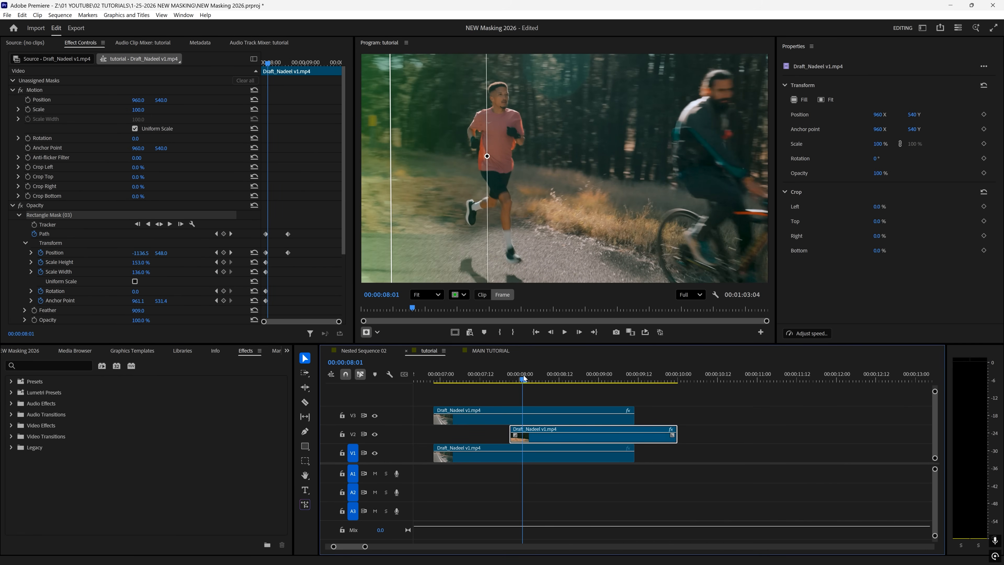
pyautogui.scroll(-3, 309, 270)
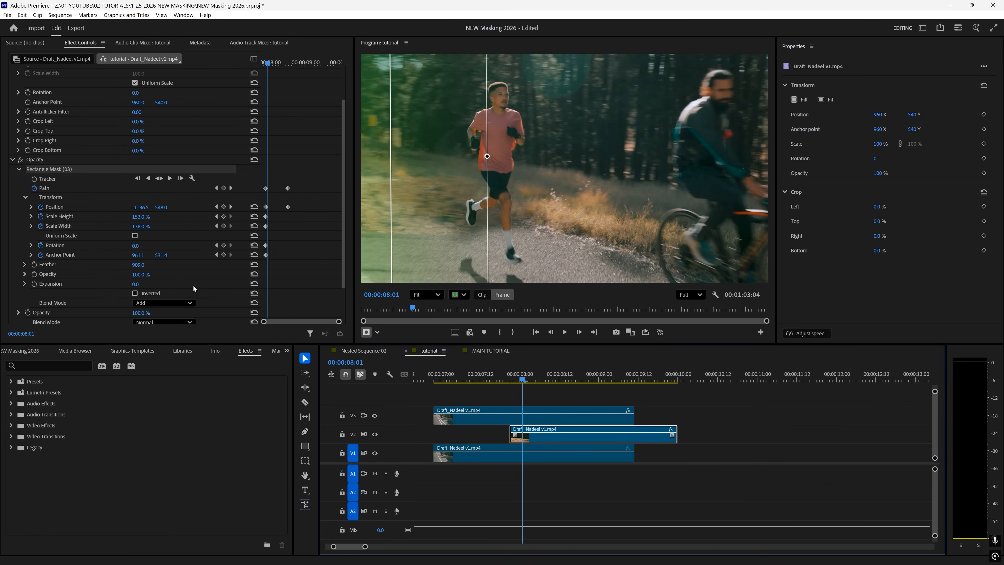
pyautogui.click(34, 274)
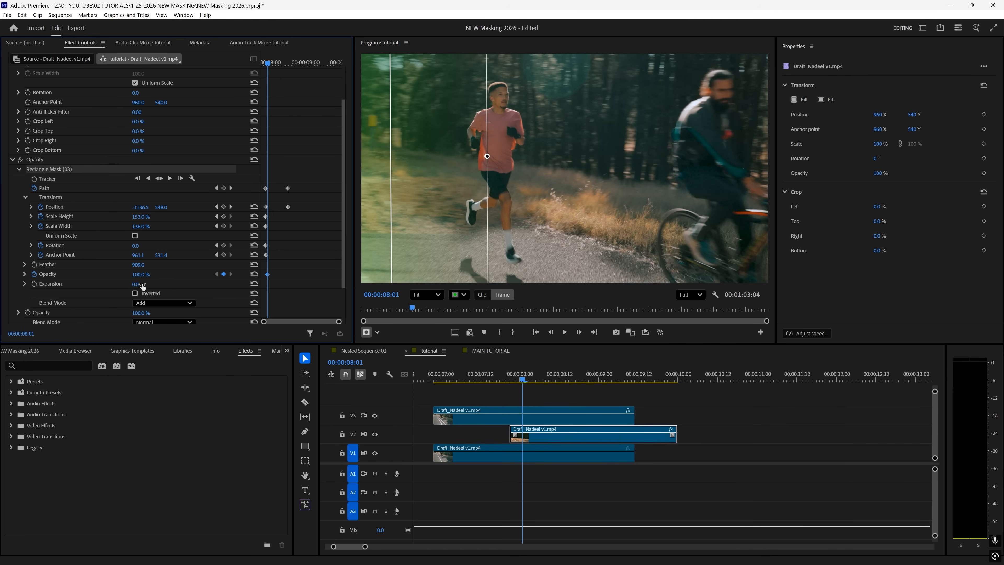
pyautogui.moveTo(142, 277); pyautogui.dragTo(102, 277)
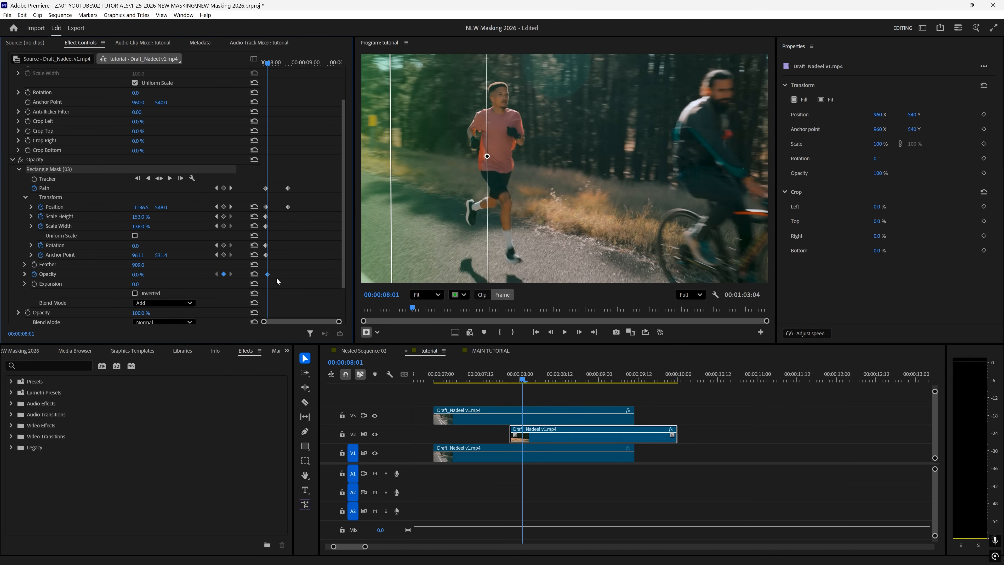
pyautogui.press('Right')
pyautogui.press('Right')
pyautogui.press('Right')
pyautogui.press('Right')
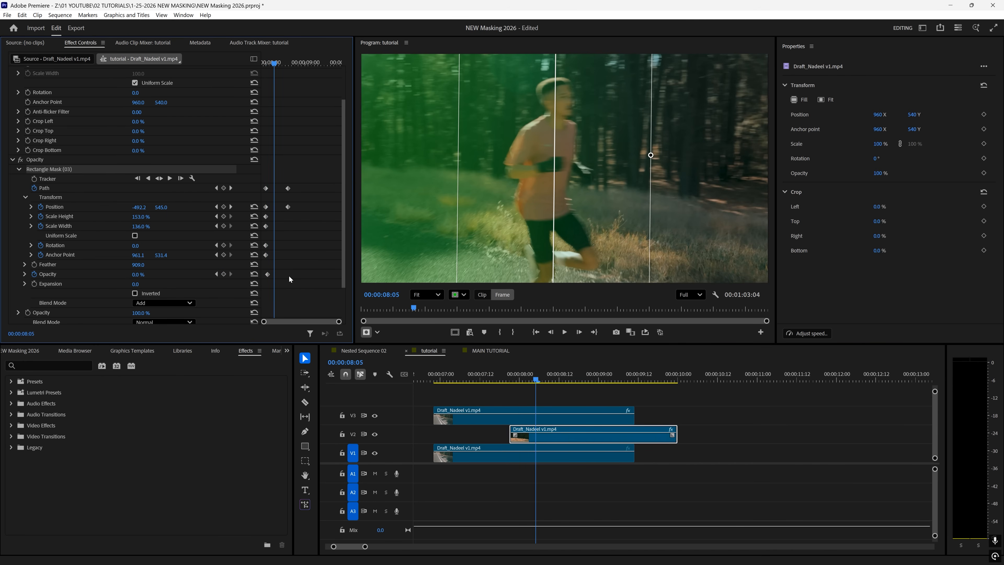
pyautogui.moveTo(140, 274); pyautogui.dragTo(181, 274)
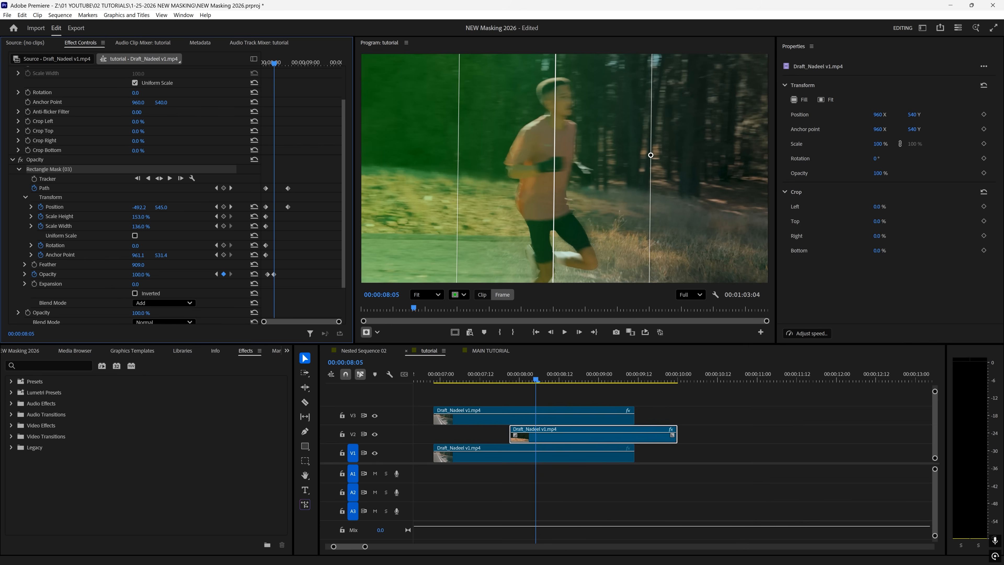
pyautogui.moveTo(534, 376); pyautogui.dragTo(510, 374)
pyautogui.press('Right')
pyautogui.press('Right')
pyautogui.press('Right')
pyautogui.press('Right')
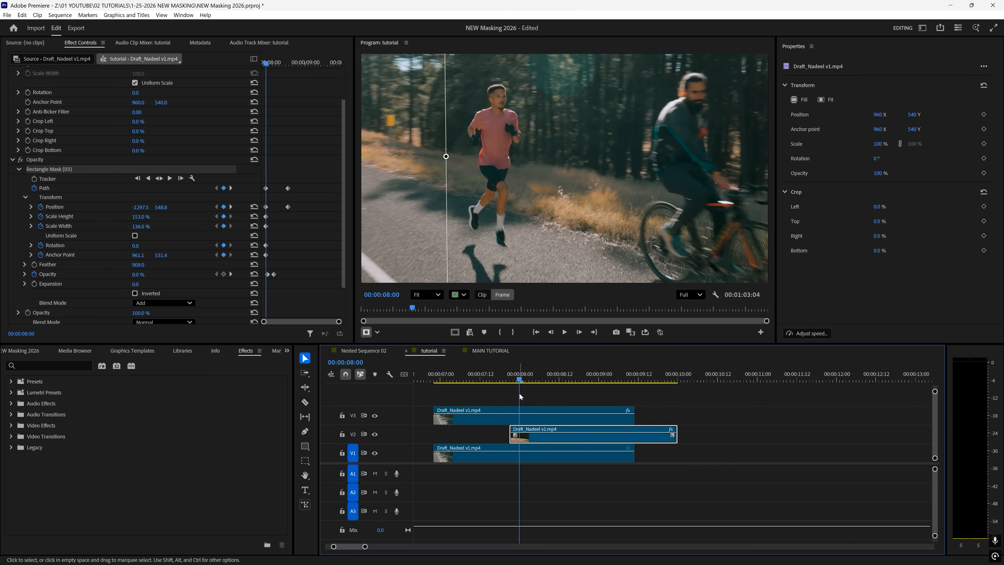
# - Play through the wipe transition, then select the V3 runner clip to show its GUY RUNNING mask
pyautogui.press('Right')
pyautogui.press('Right')
pyautogui.press('Right')
pyautogui.press('Right')
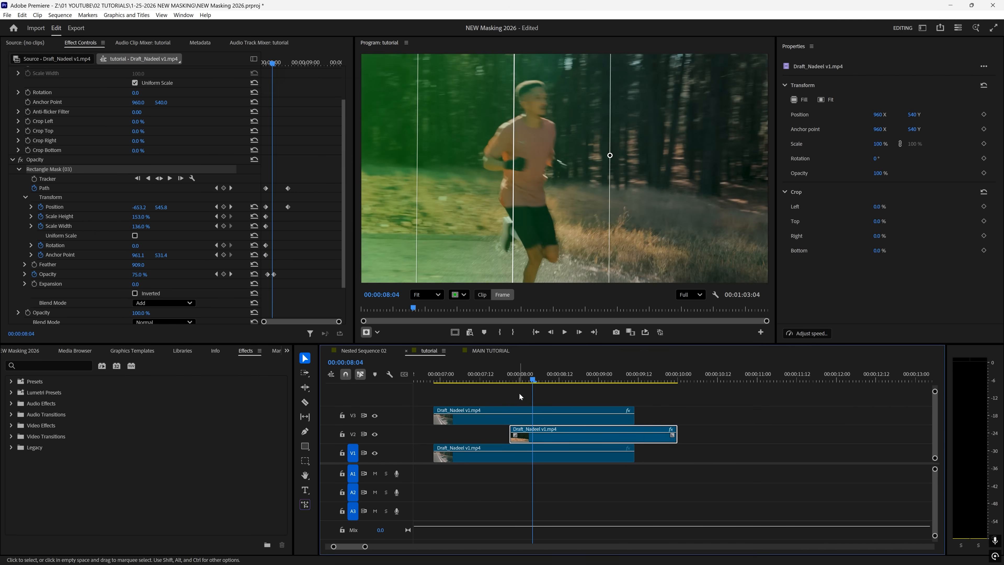
pyautogui.press('space')
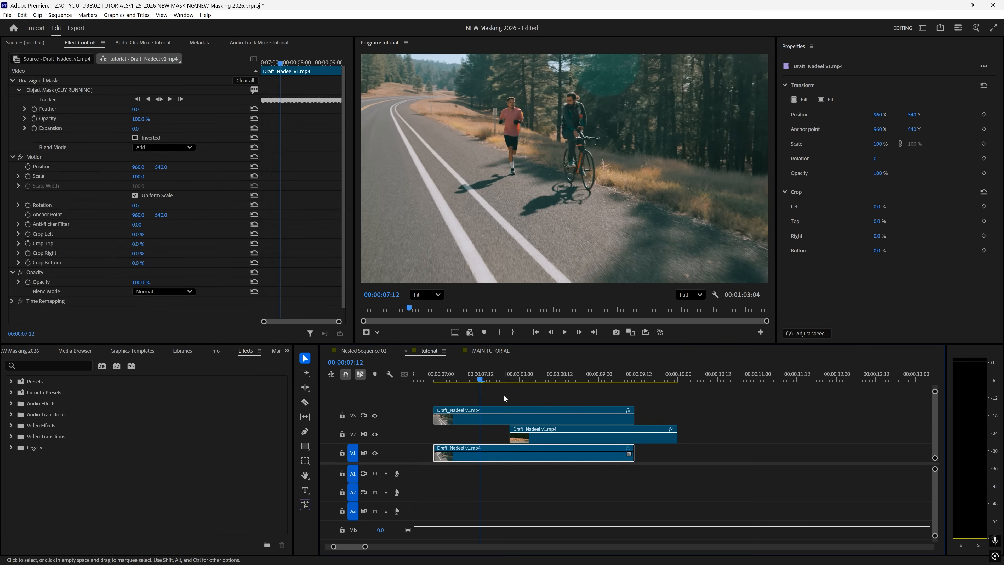
pyautogui.press('space')
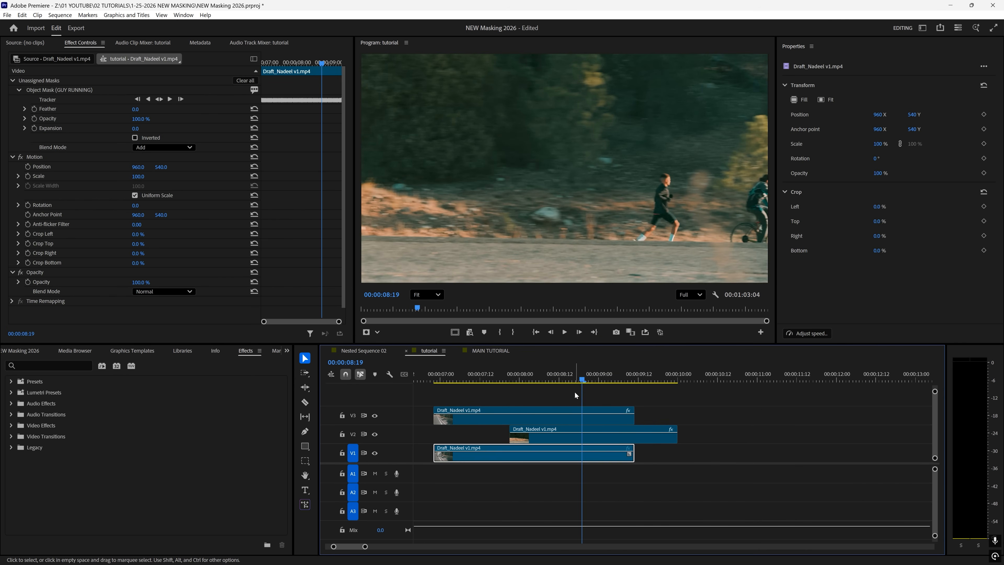
pyautogui.moveTo(584, 375); pyautogui.dragTo(544, 380)
pyautogui.click(662, 138)
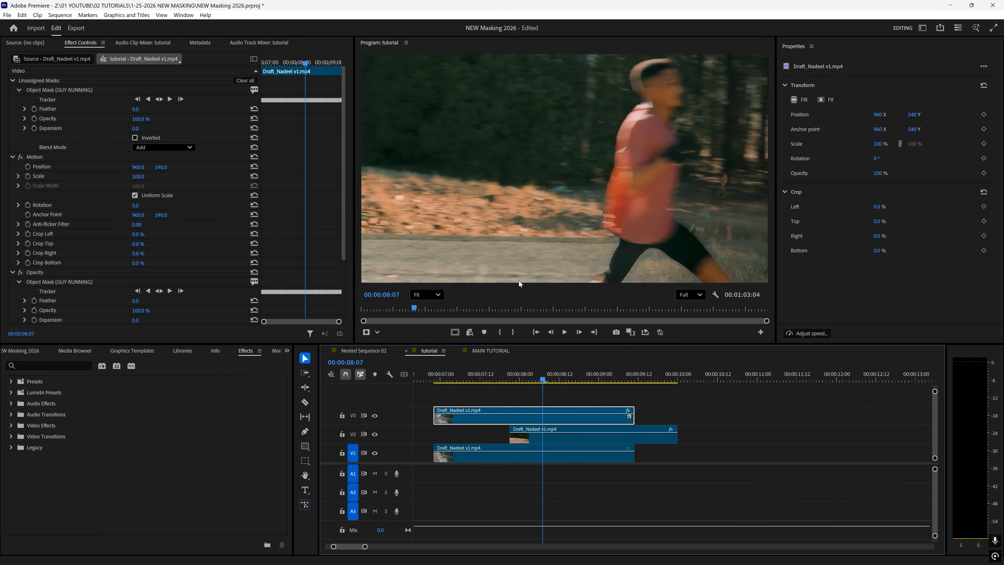
# - Apply the Directional Blur effect to the V3 runner clip
pyautogui.click(63, 93)
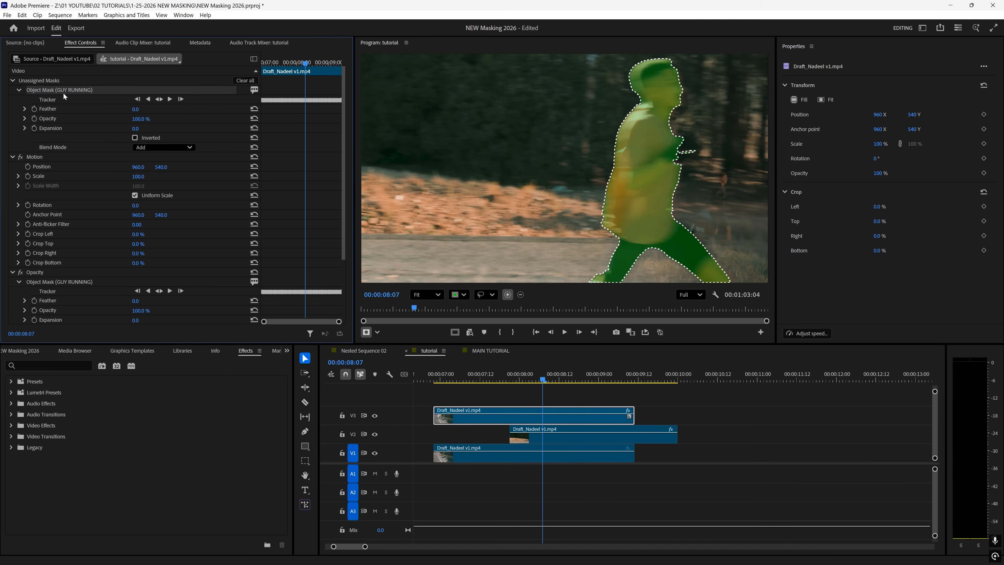
pyautogui.click(51, 365)
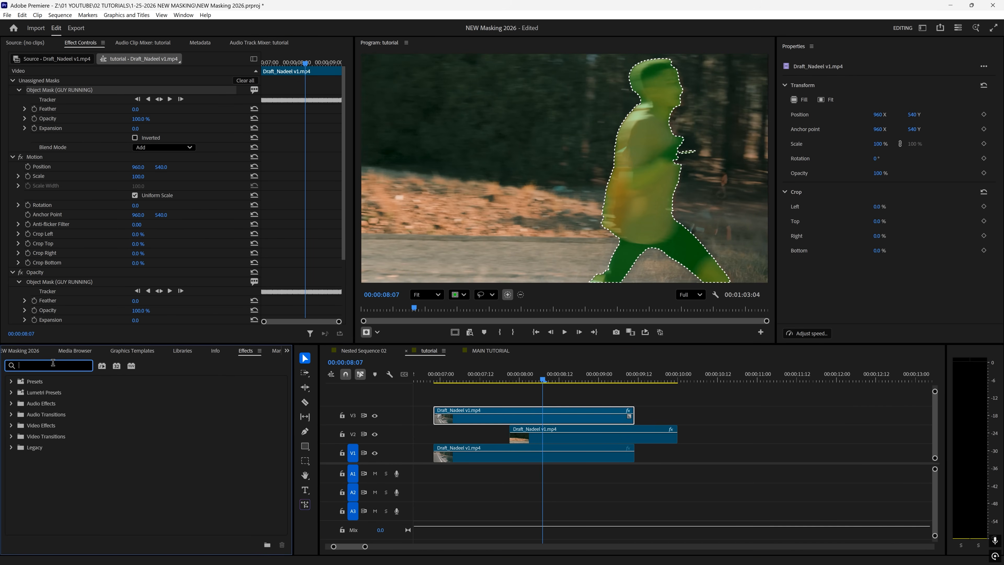
pyautogui.write('direct')
pyautogui.scroll(-5, 87, 467)
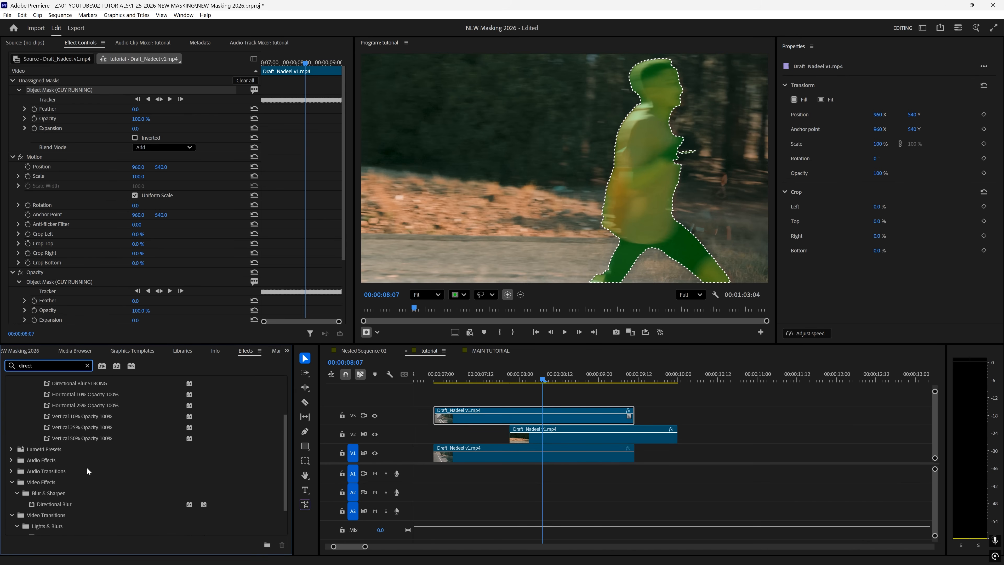
pyautogui.moveTo(53, 464); pyautogui.dragTo(550, 423)
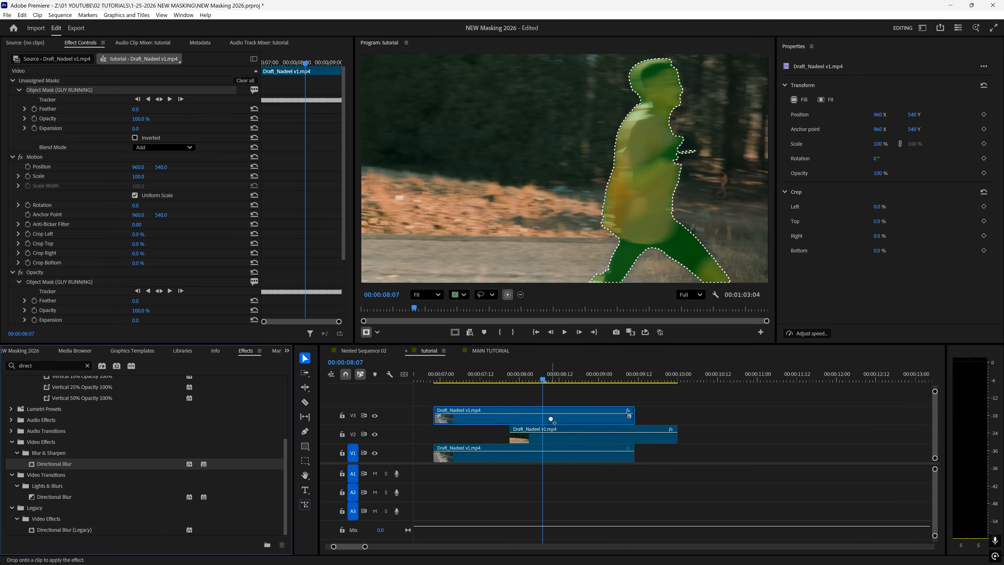
# - Feather the blur's runner mask, set its Angle to 90°, and lower the blur Amount
pyautogui.scroll(-10, 307, 256)
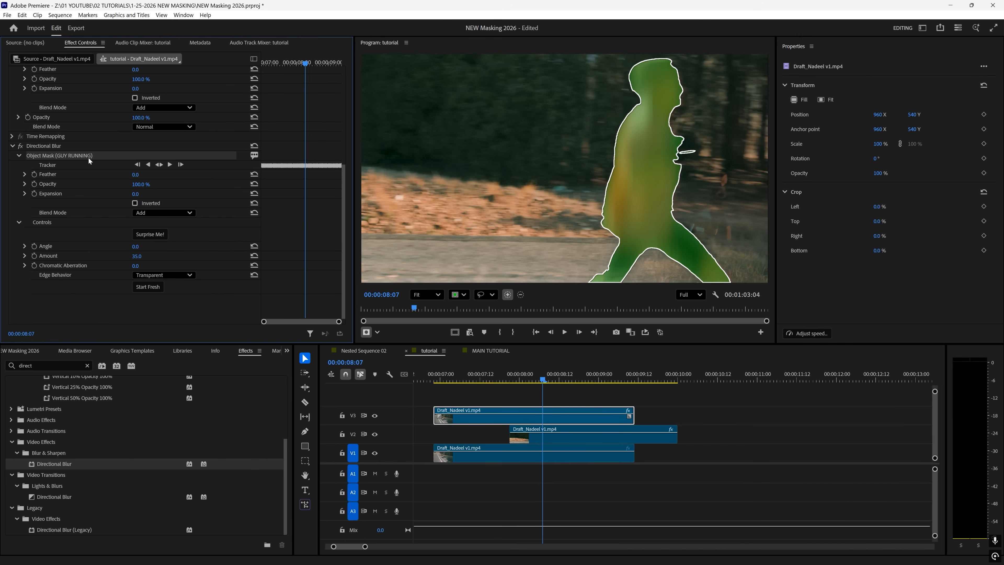
pyautogui.moveTo(135, 175); pyautogui.dragTo(149, 174)
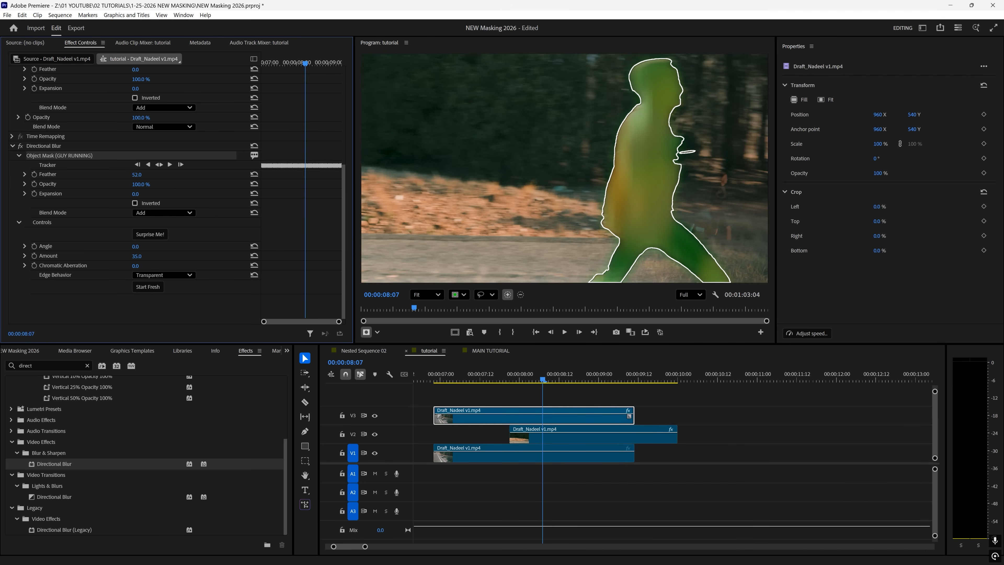
pyautogui.click(140, 246)
pyautogui.write('90')
pyautogui.press('Return')
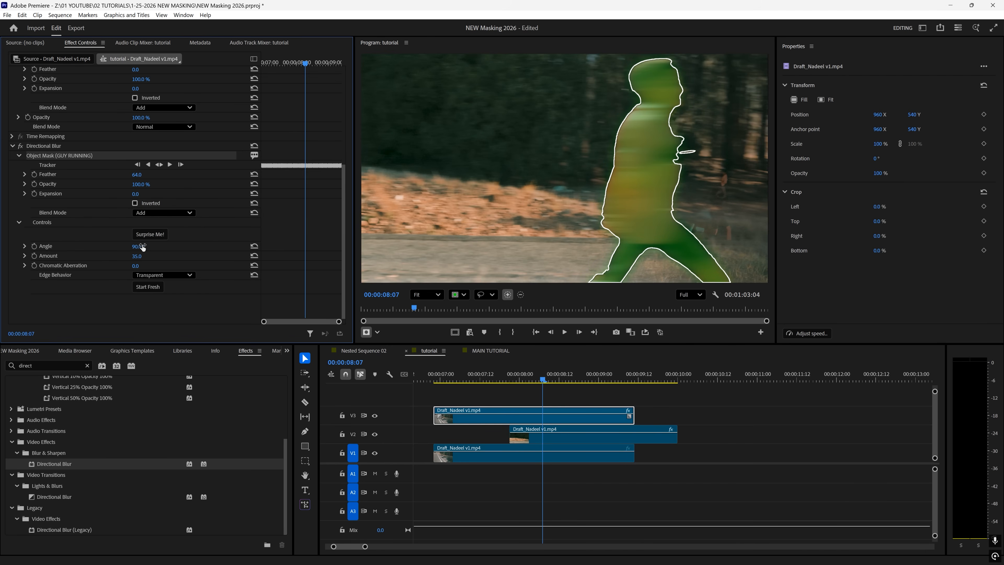
pyautogui.moveTo(139, 257); pyautogui.dragTo(129, 256)
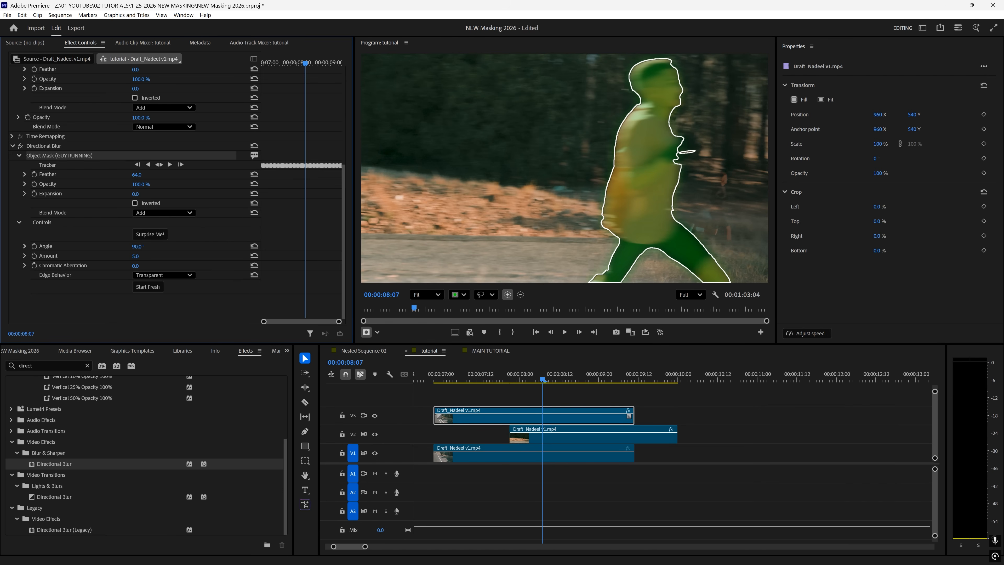
# - Keyframe blur Amount and Chromatic Aberration, ending at 08:08 with Amount 3.5
pyautogui.moveTo(304, 62)
pyautogui.mouseDown()
pyautogui.moveTo(291, 63)
pyautogui.moveTo(304, 63)
pyautogui.mouseUp()
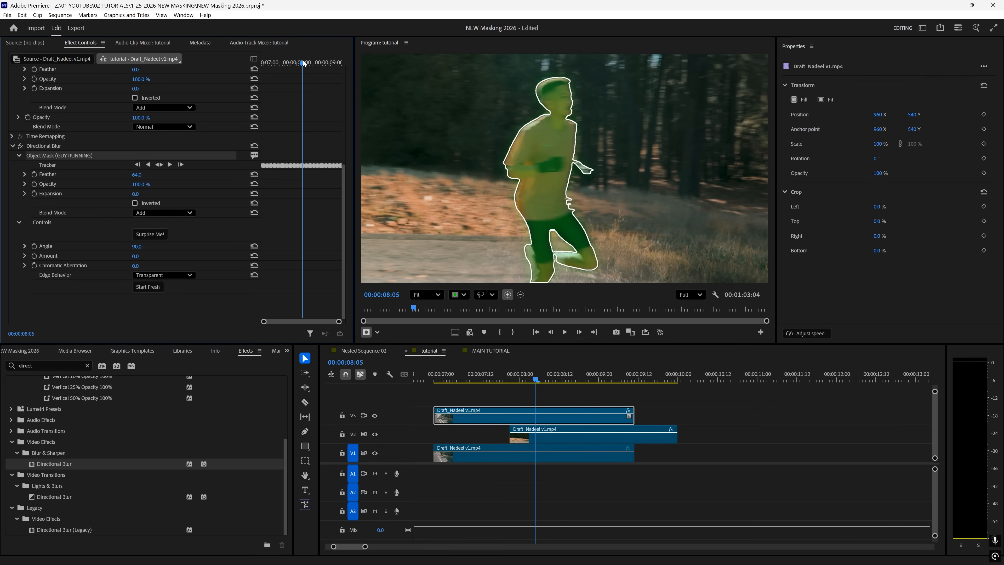
pyautogui.click(31, 255)
pyautogui.click(33, 265)
pyautogui.moveTo(305, 67); pyautogui.dragTo(310, 64)
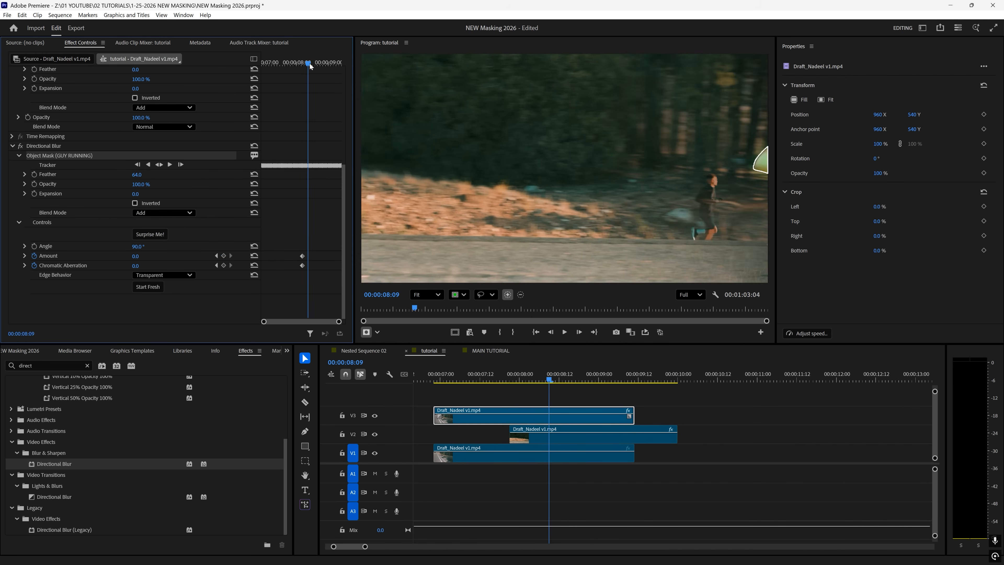
pyautogui.click(136, 266)
pyautogui.write('100')
pyautogui.press('Return')
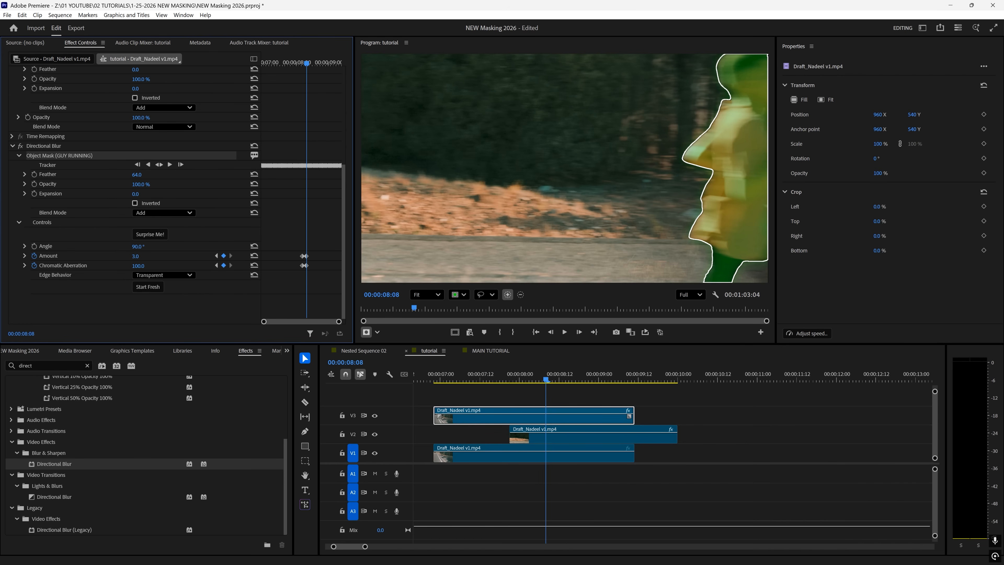
pyautogui.moveTo(136, 256); pyautogui.dragTo(135, 256)
pyautogui.moveTo(544, 380)
pyautogui.mouseDown()
pyautogui.moveTo(528, 376)
pyautogui.moveTo(545, 374)
pyautogui.mouseUp()
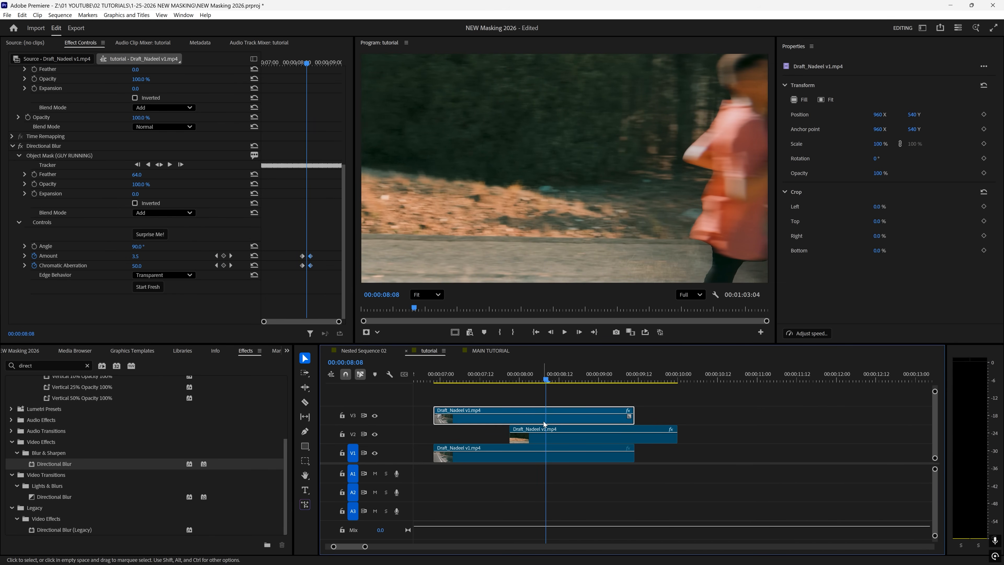
# - Reduce the V3 clip's Opacity GUY RUNNING mask Feather to 13.0
pyautogui.click(73, 156)
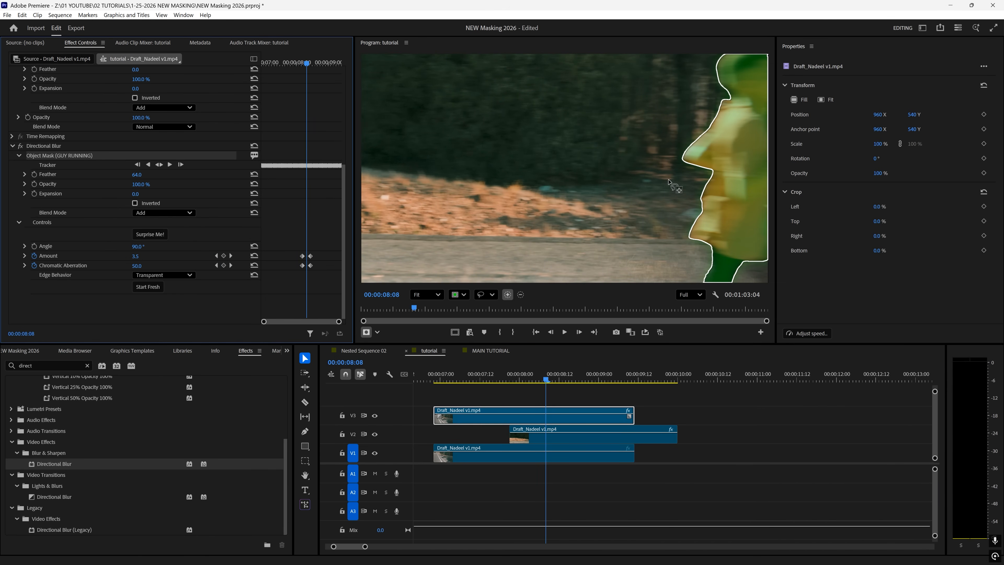
pyautogui.click(565, 394)
pyautogui.click(554, 421)
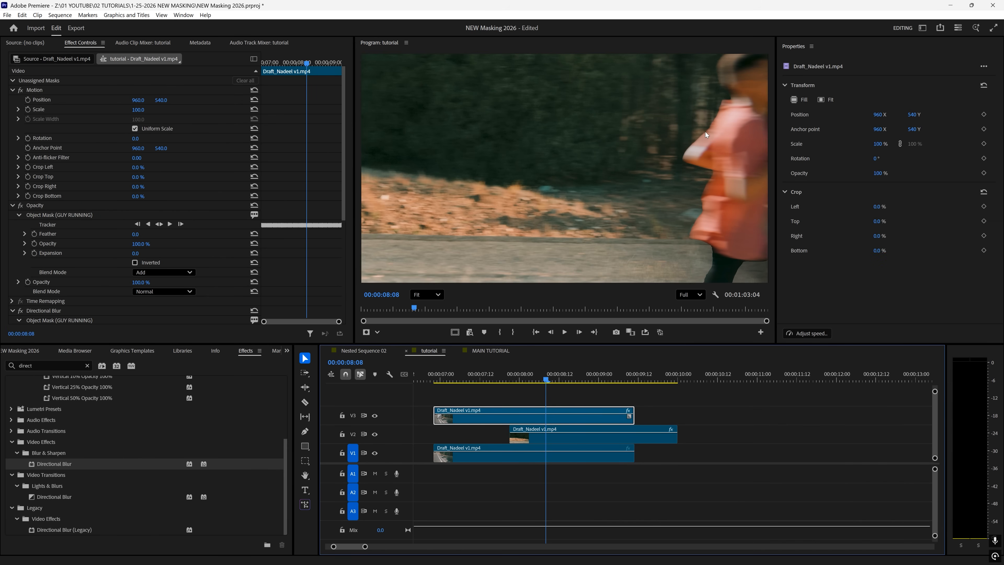
pyautogui.click(71, 216)
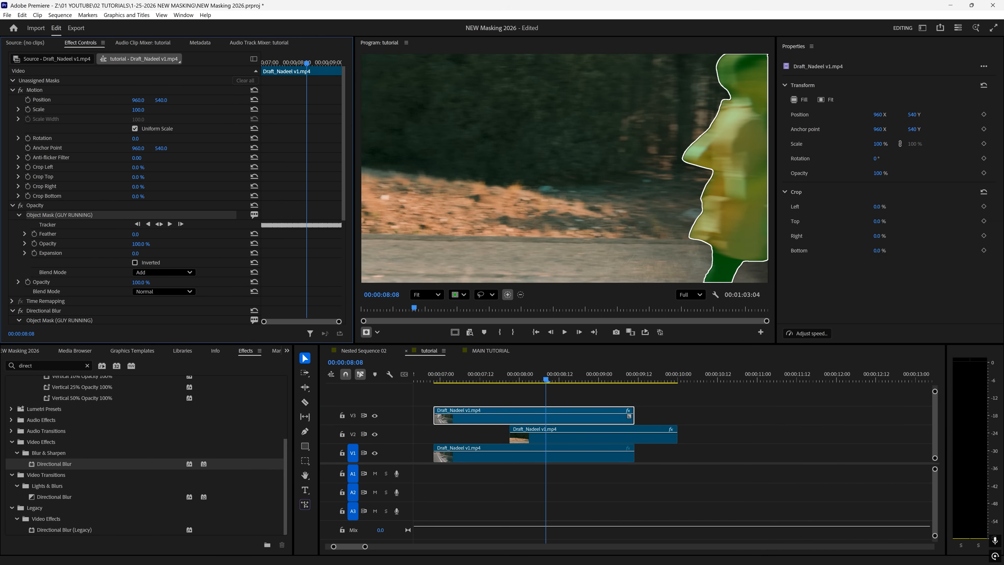
pyautogui.click(72, 207)
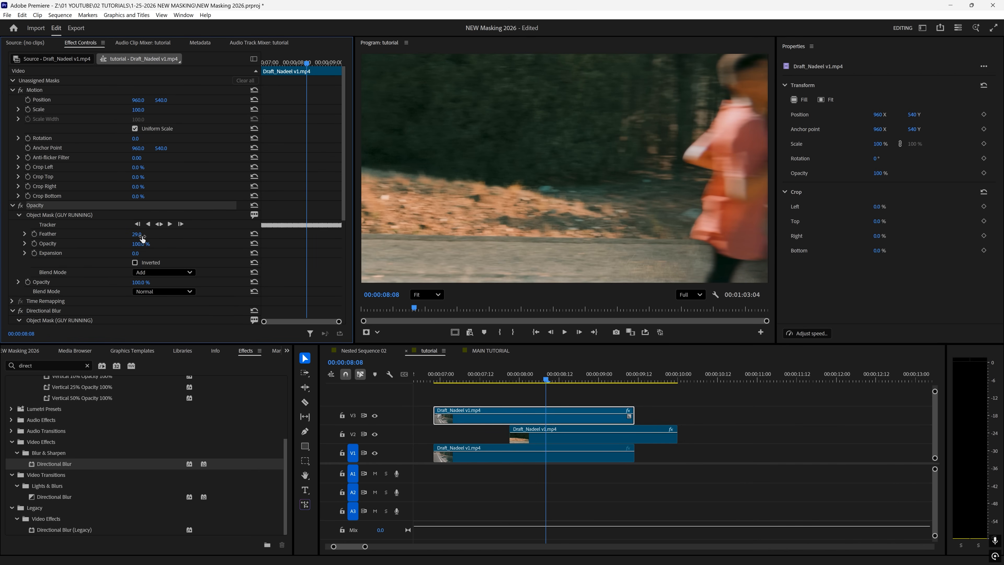
pyautogui.moveTo(139, 235); pyautogui.dragTo(125, 234)
# - Play back the sequence from the edit point before the transition
pyautogui.moveTo(455, 375)
pyautogui.mouseDown()
pyautogui.moveTo(439, 366)
pyautogui.moveTo(449, 383)
pyautogui.mouseUp()
pyautogui.press('Up')
pyautogui.press('space')
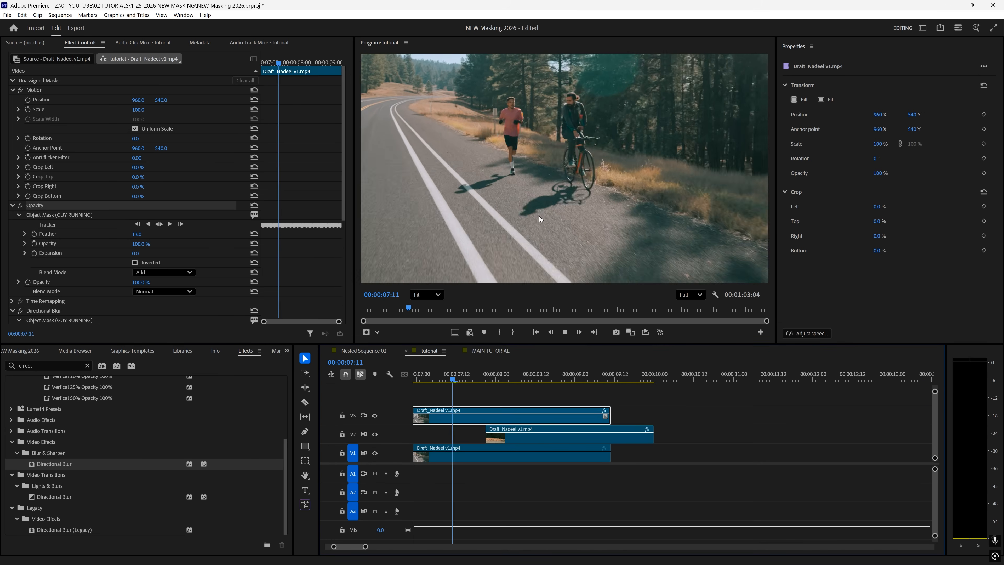